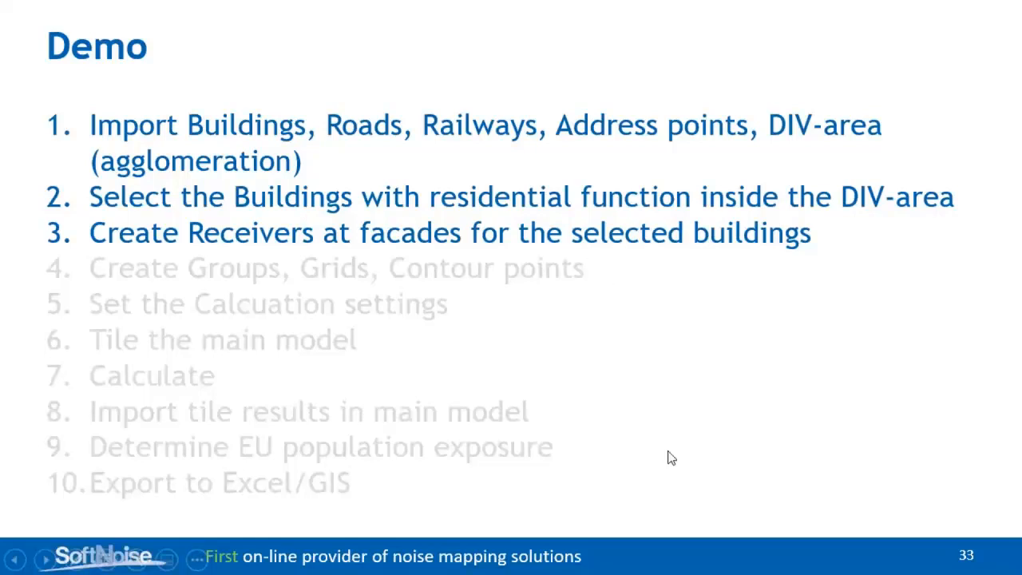
Switch to Predictor and create a new model under Situation 2022 with the LimA - CNOSSOS-EU calculation method.
key(alt+Tab)
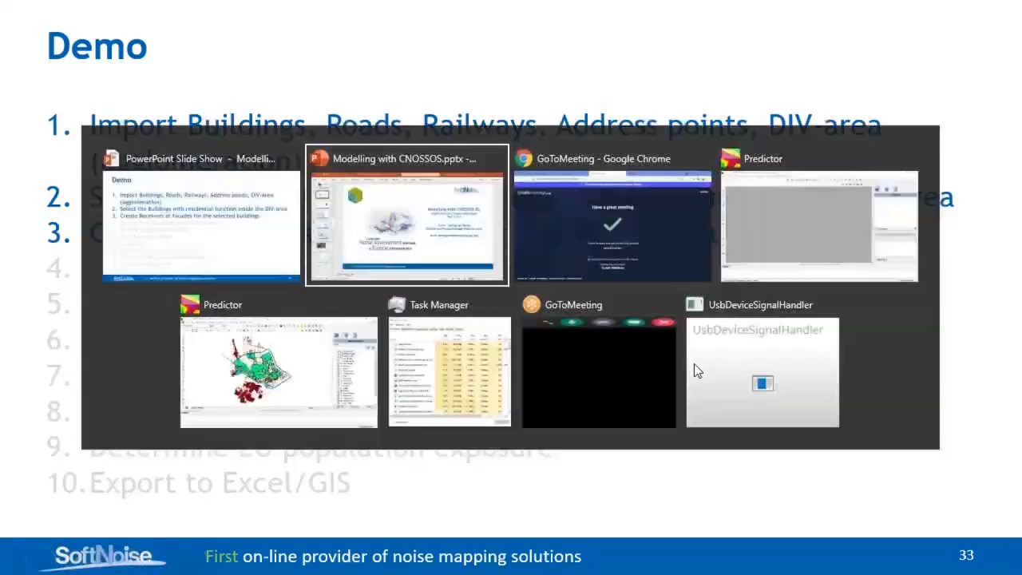
key(alt+Tab)
key(alt+Tab)
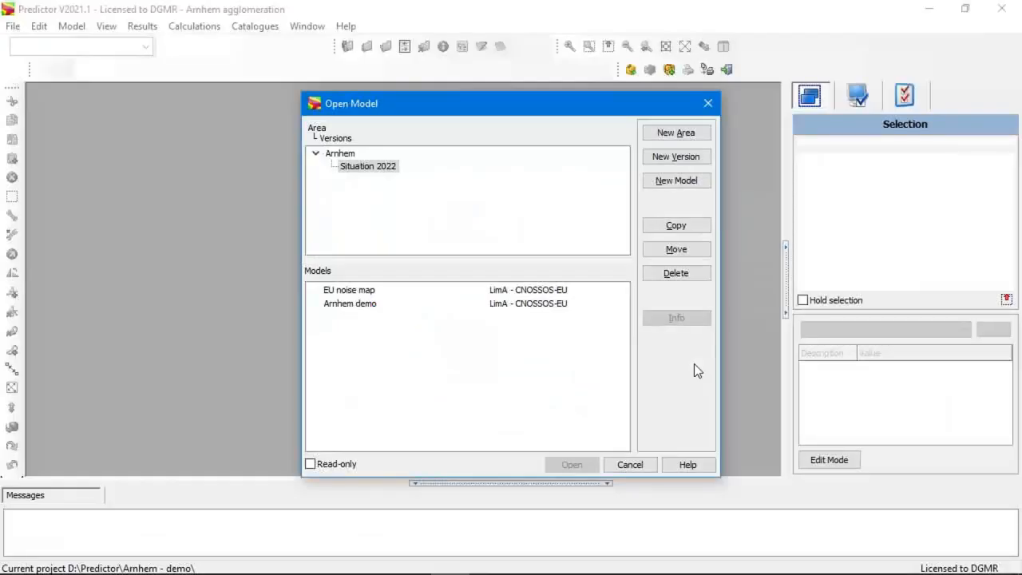
click(685, 183)
click(686, 317)
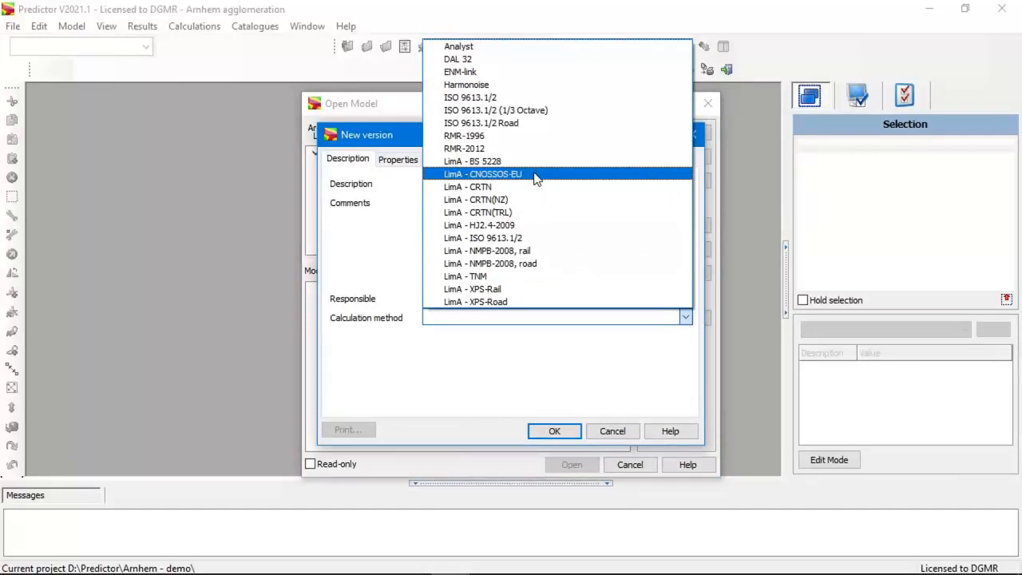
click(537, 175)
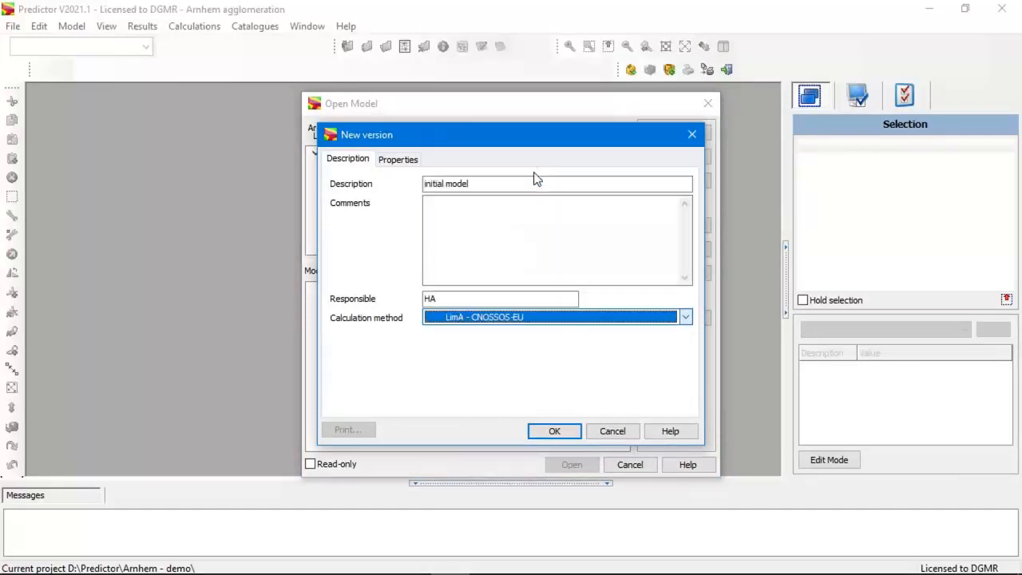
click(555, 431)
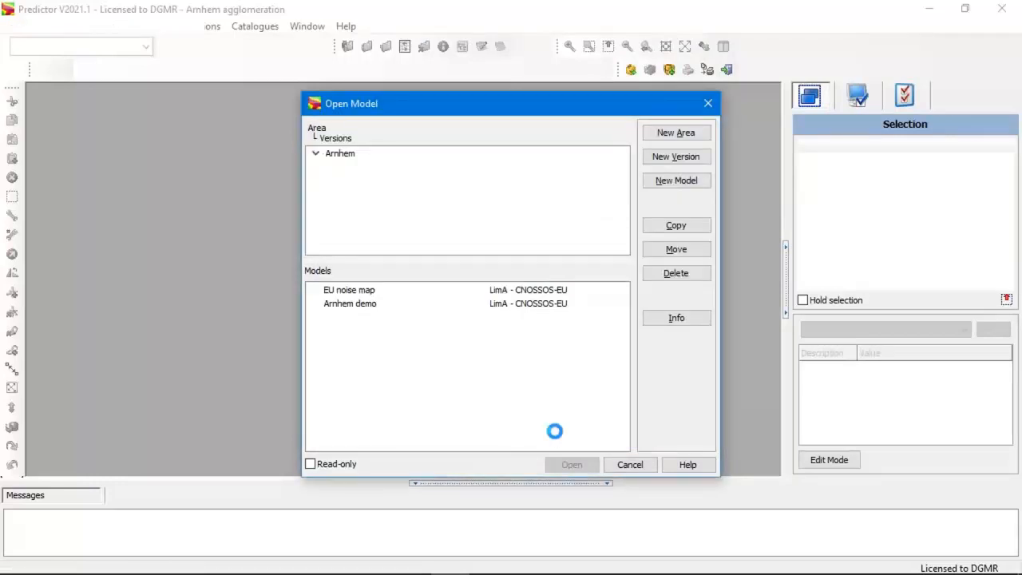
Rename the newly created model as Arnhem and open it.
click(348, 319)
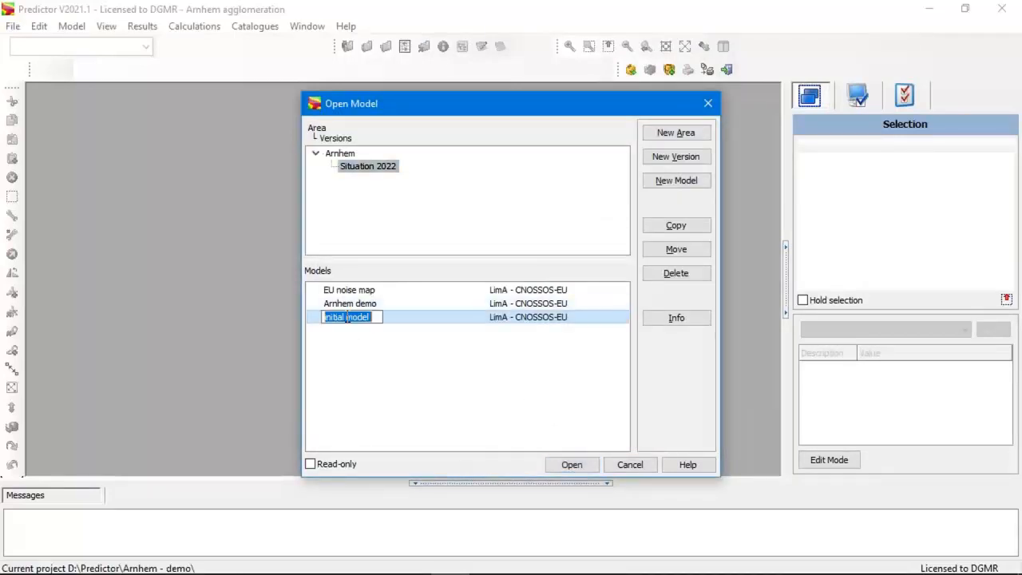
click(676, 318)
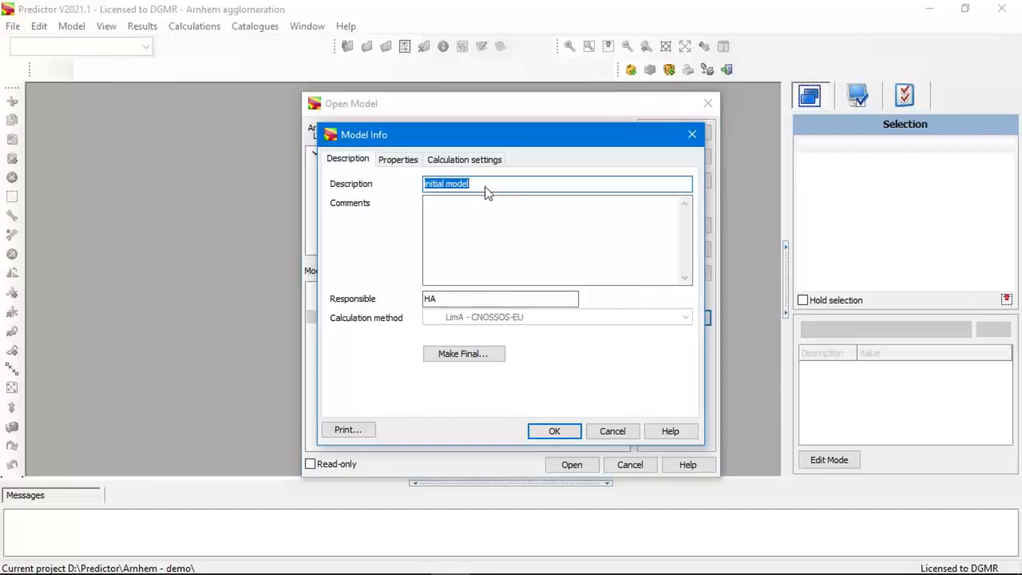
text(Arngem)
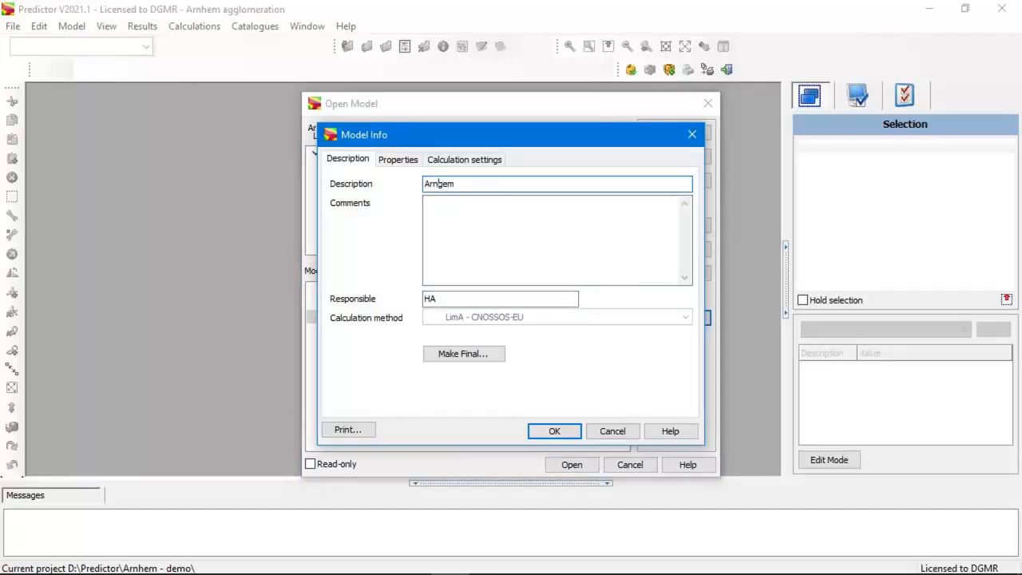
drag(439, 184, 443, 184)
text(h)
click(554, 432)
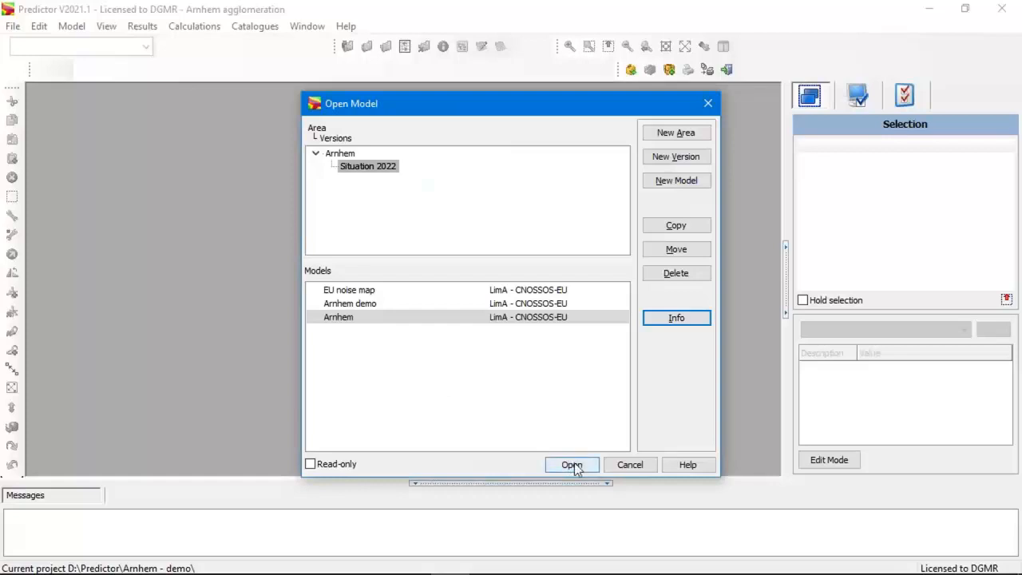
click(571, 465)
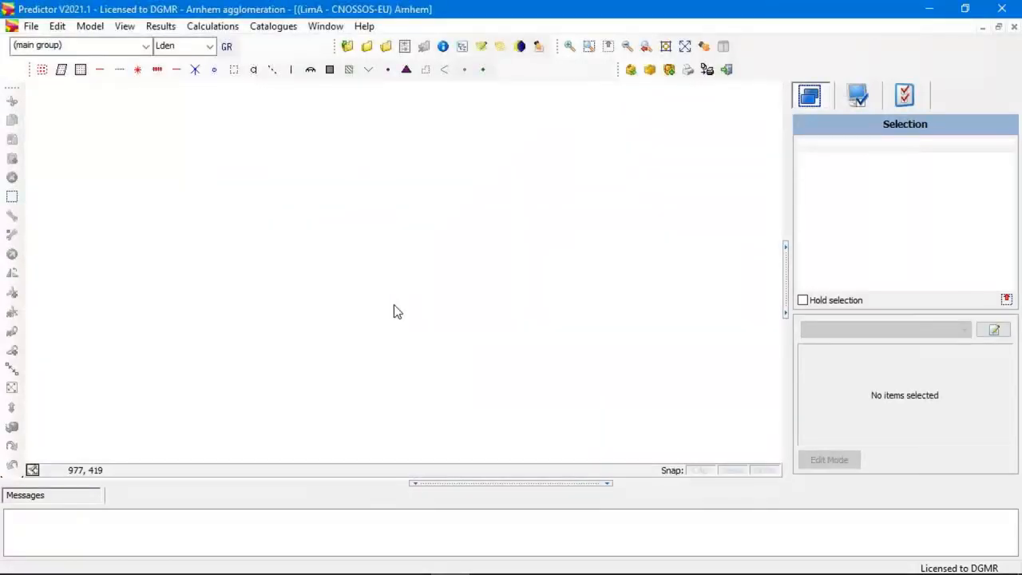
Start a shape file import and load Buildings.shp from the Predictor\Arnhem - data folder.
click(29, 28)
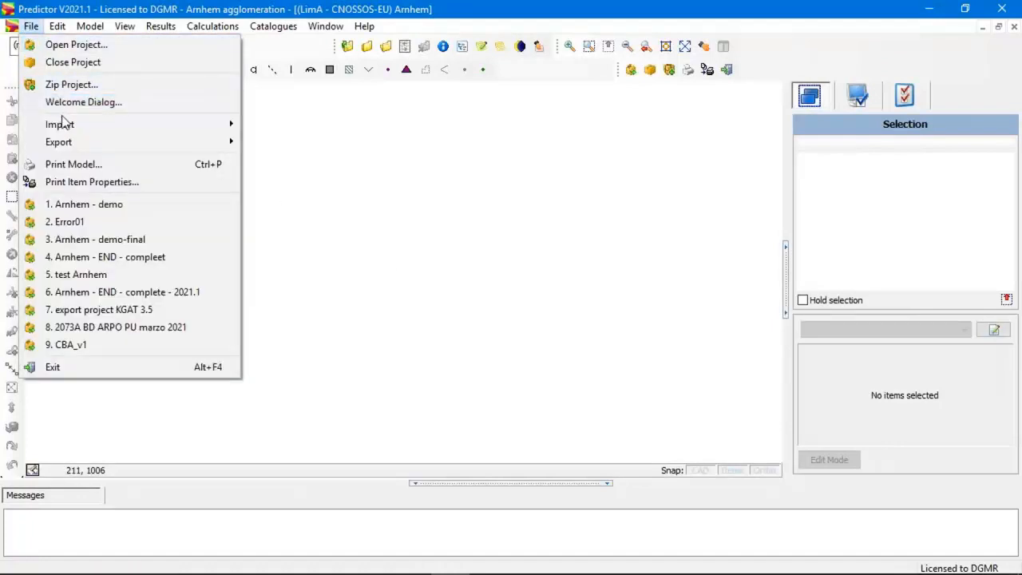
mouse_move(164, 125)
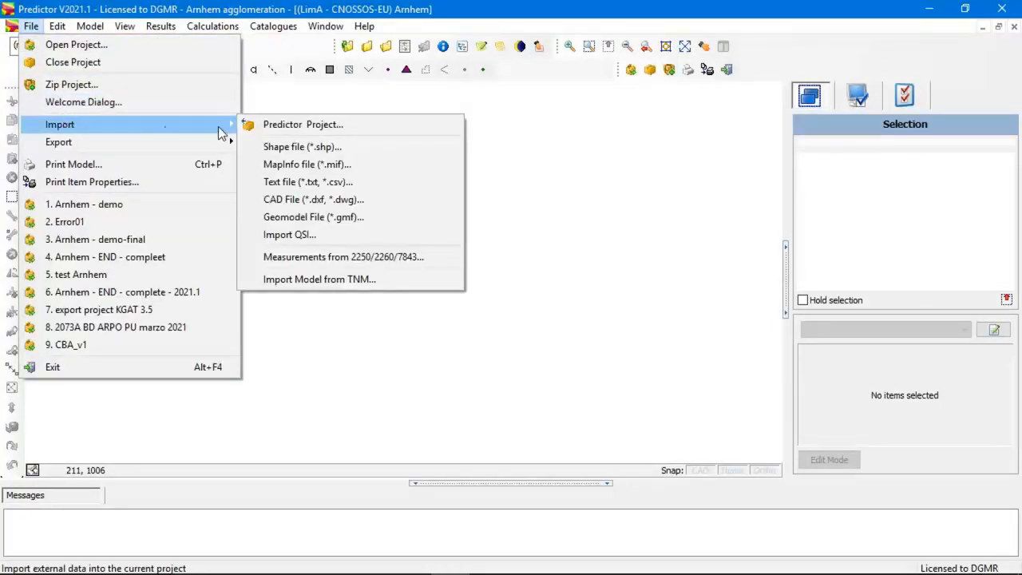
click(334, 150)
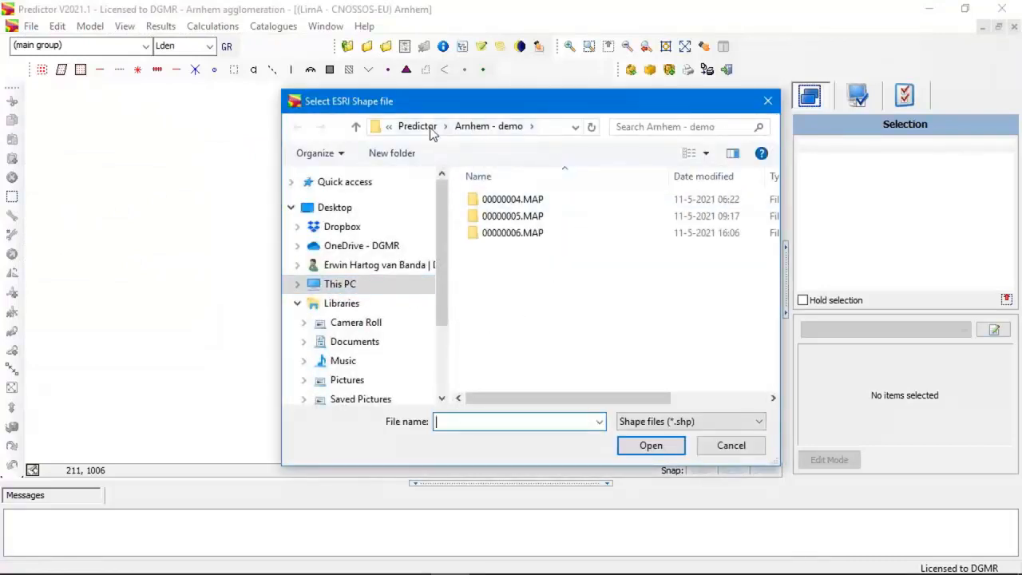
click(430, 126)
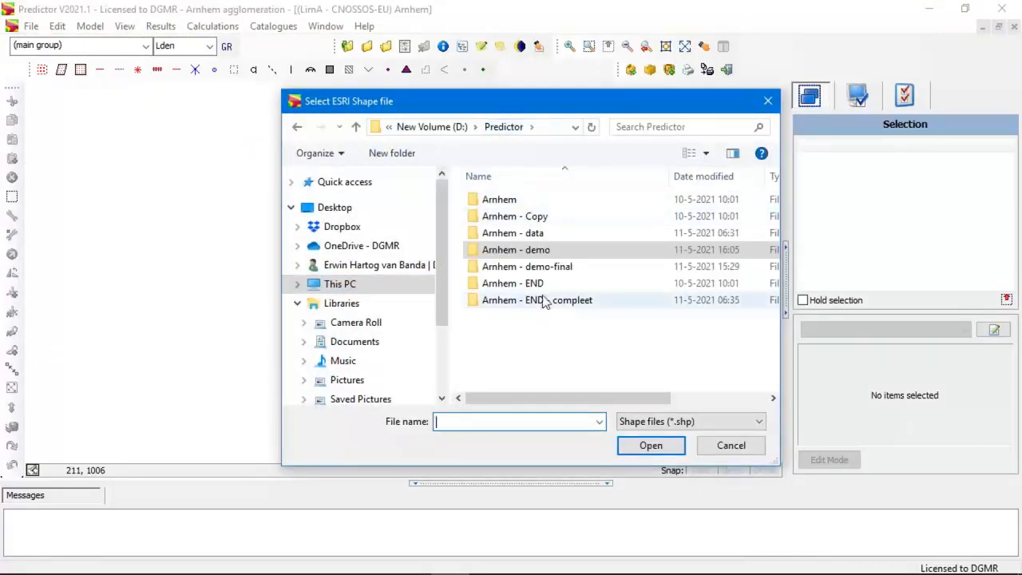
double_click(543, 232)
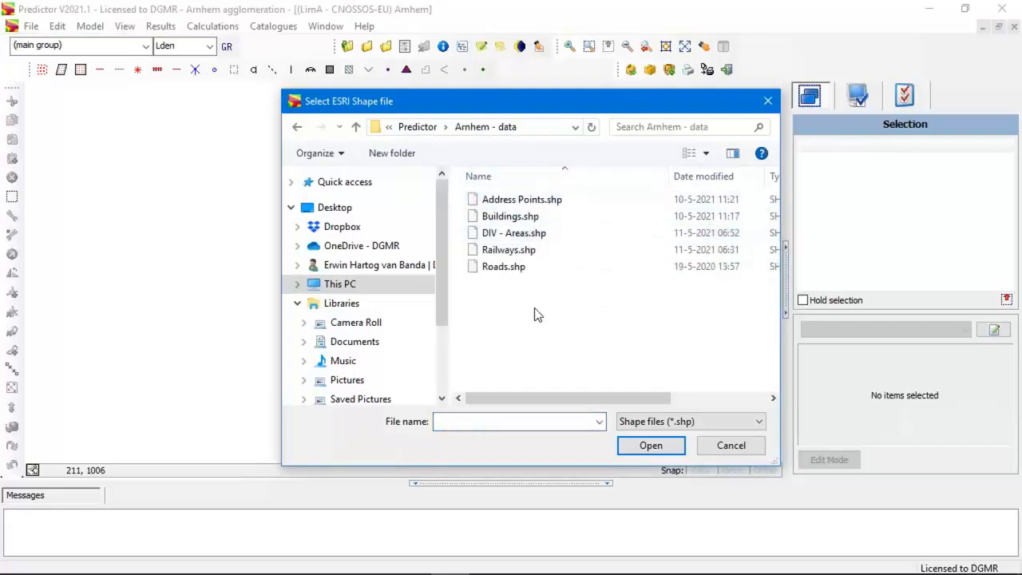
click(524, 220)
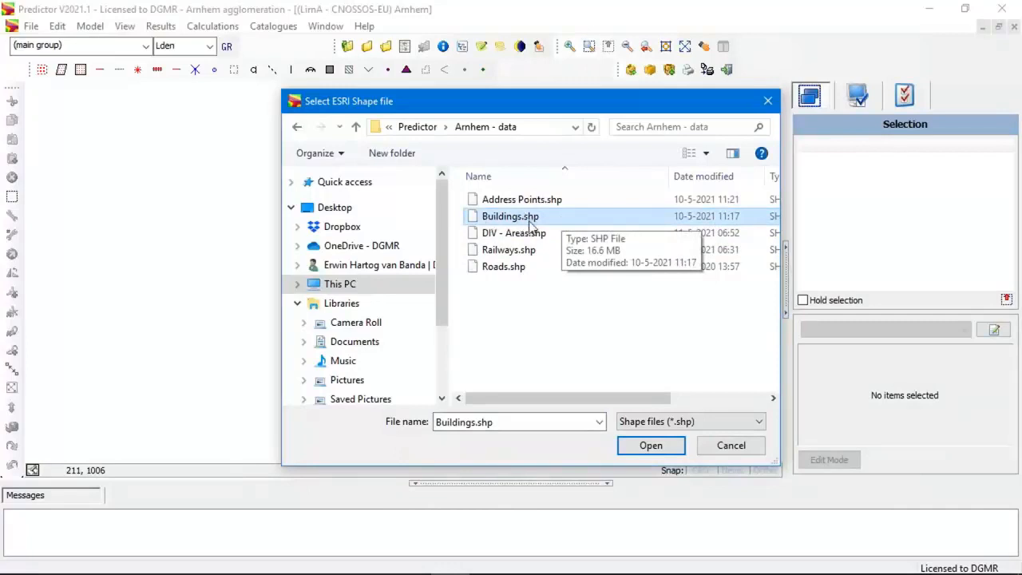
click(651, 446)
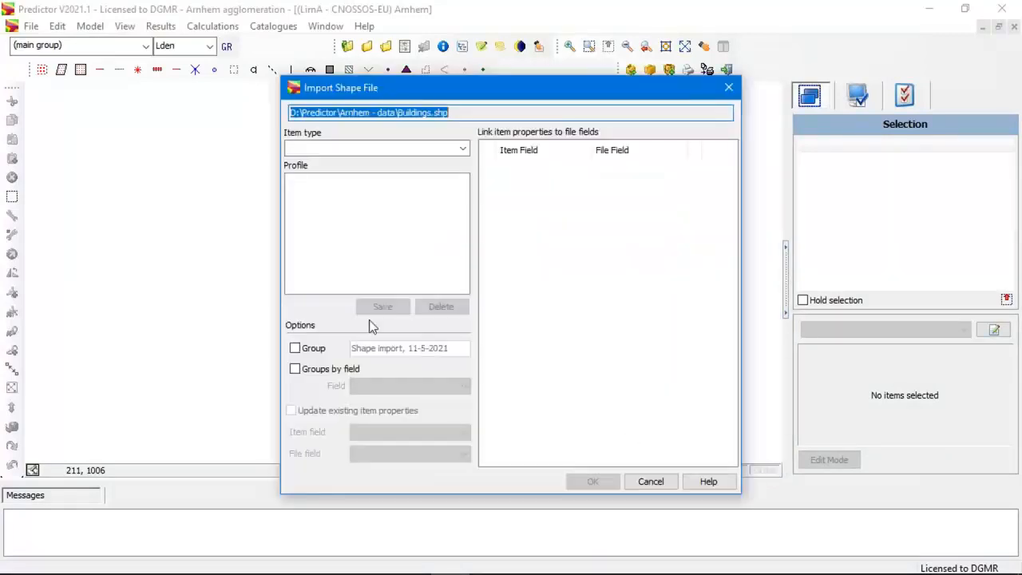
Import the shapes as Building items, checking the IDENT field link and keeping the matching file fields.
click(464, 149)
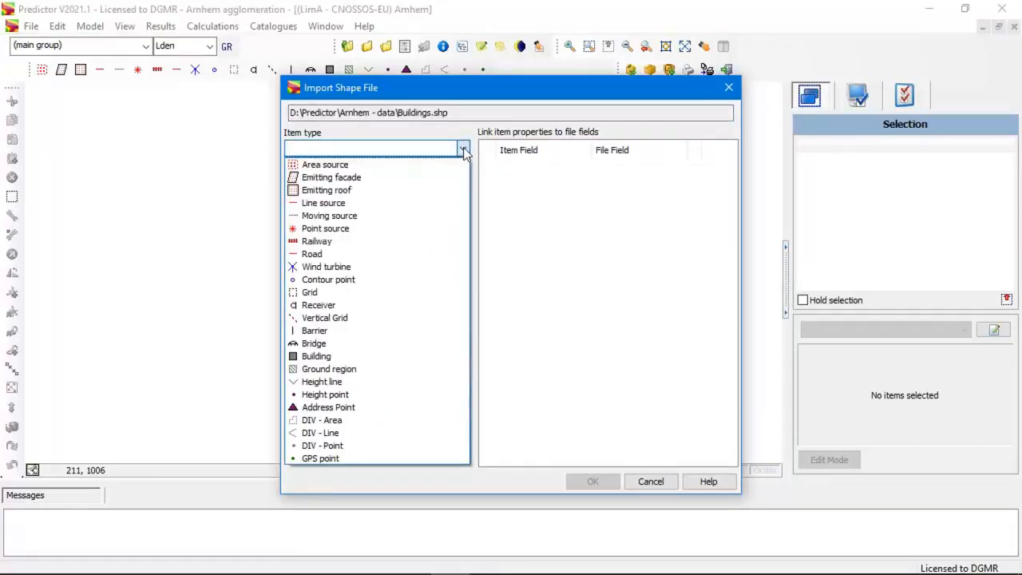
click(333, 356)
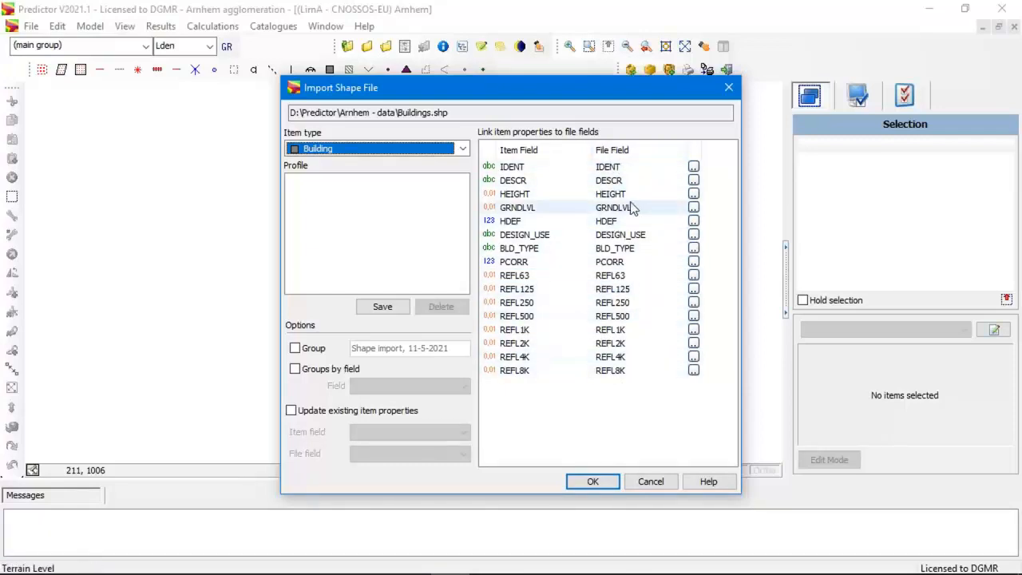
click(694, 168)
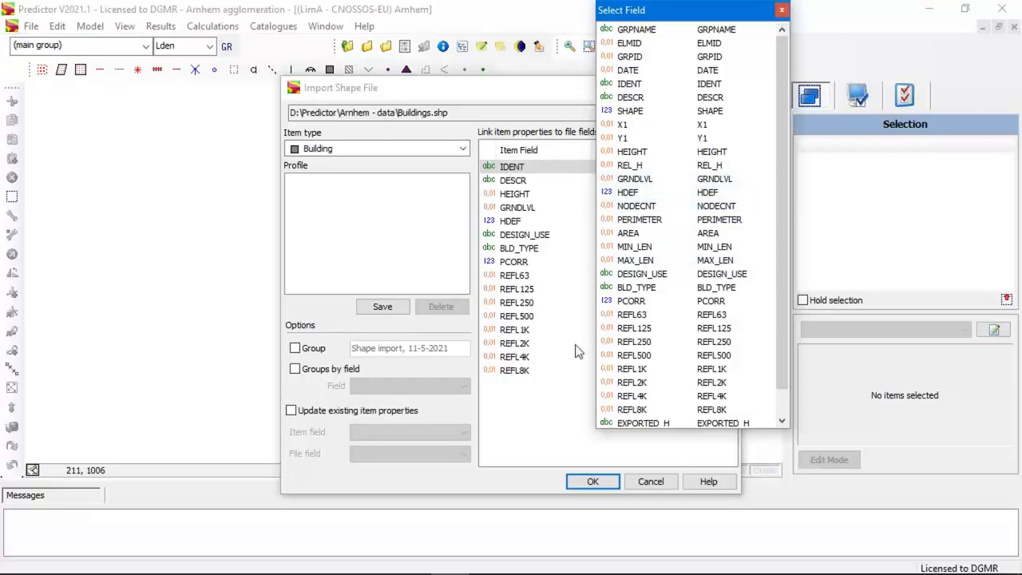
click(782, 10)
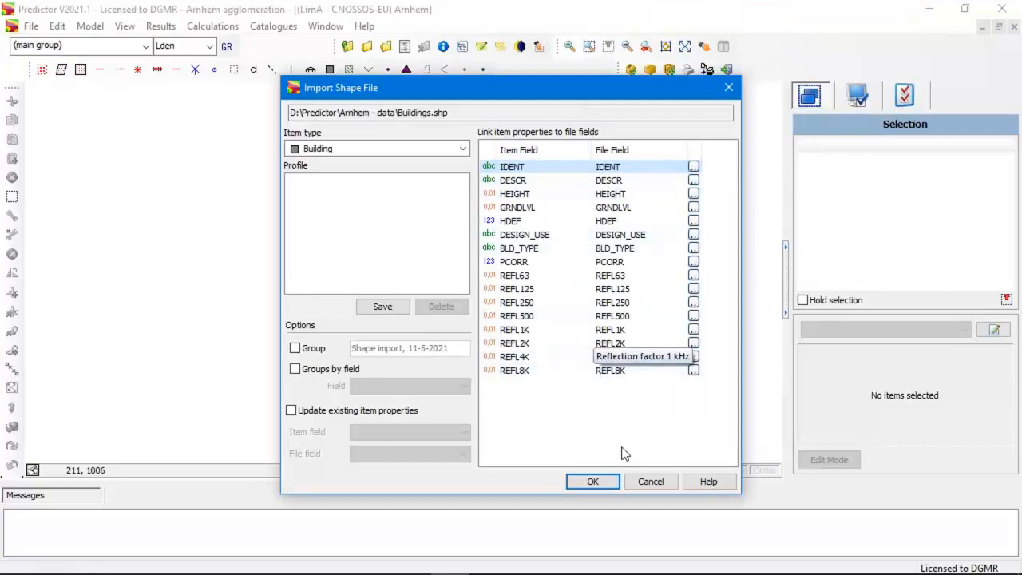
click(593, 481)
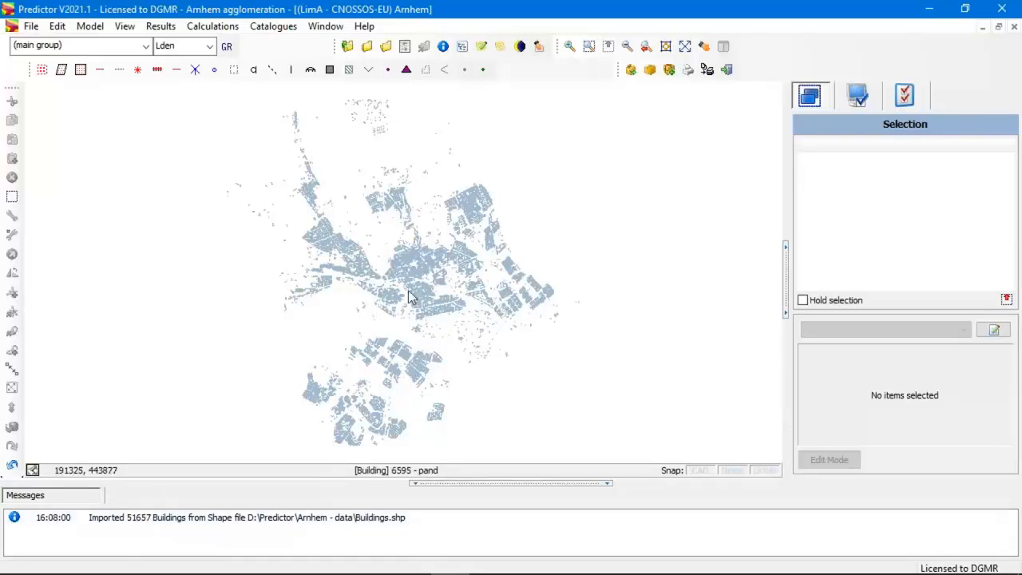
Reset the display settings of the Buildings item type to their defaults.
scroll(405, 285, up, 3)
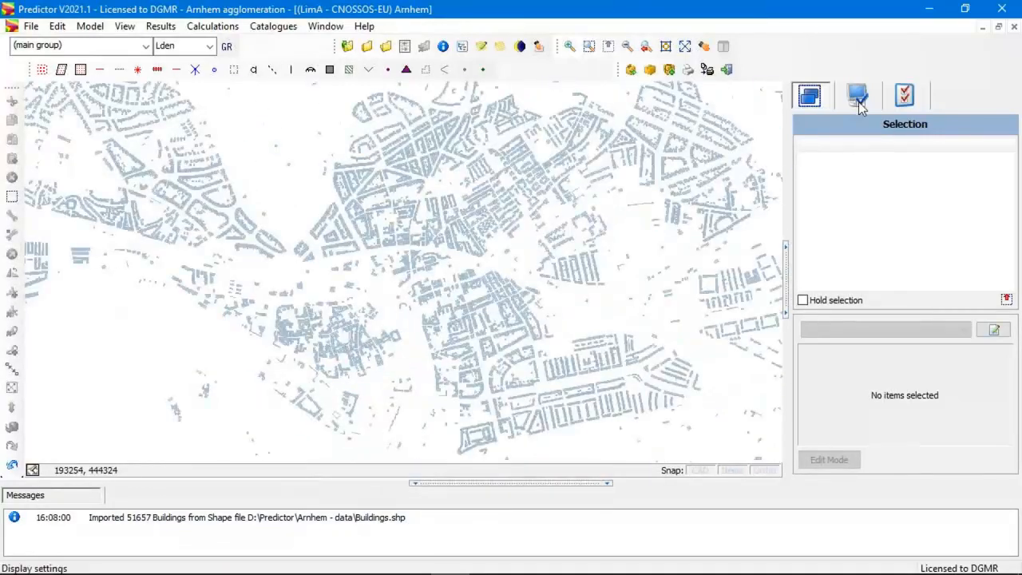
click(859, 97)
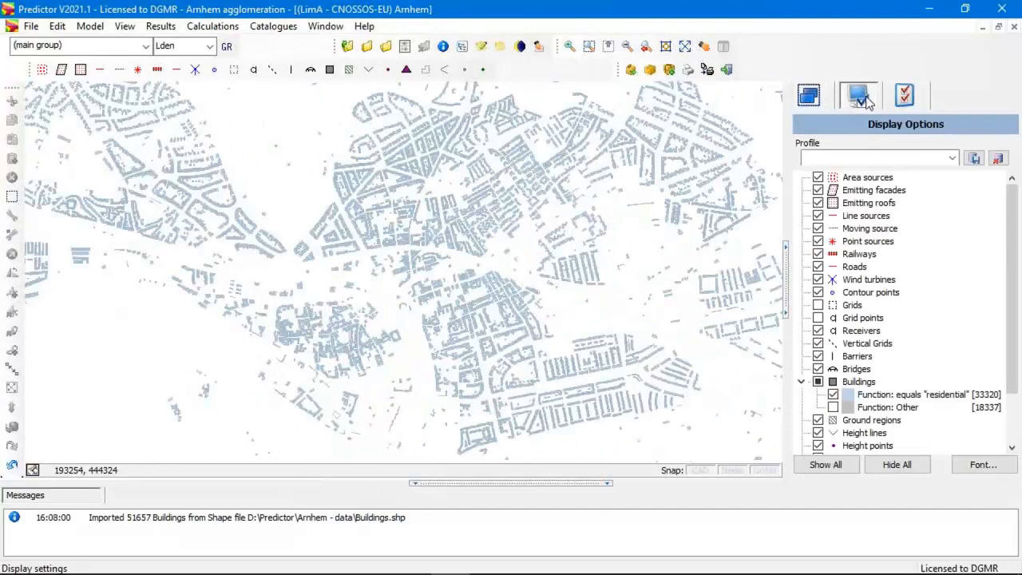
double_click(848, 388)
click(270, 450)
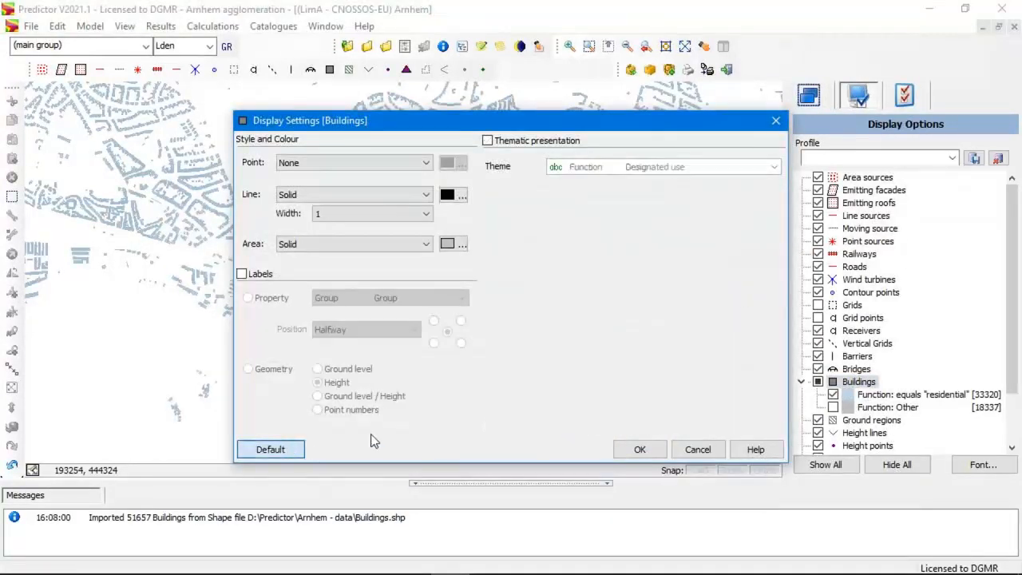
click(642, 450)
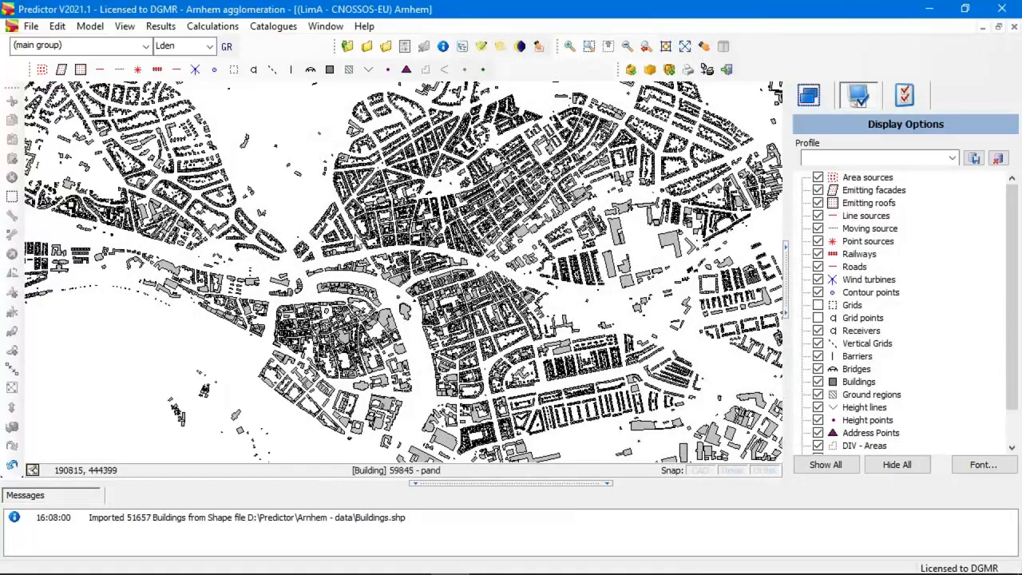
Examine one imported building's coordinates, height, designated use and building type, and leave its properties unchanged.
scroll(278, 206, up, 5)
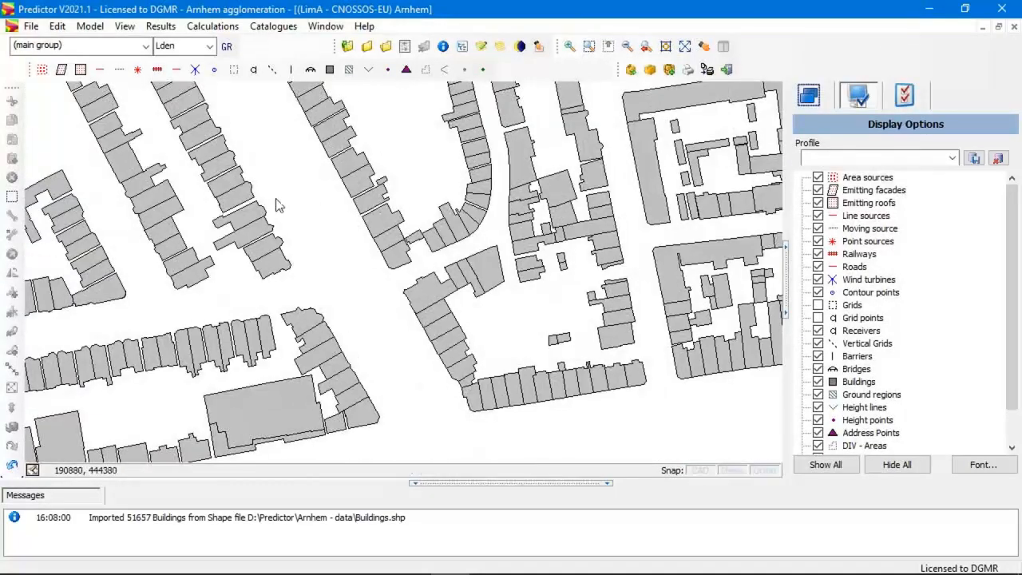
double_click(250, 202)
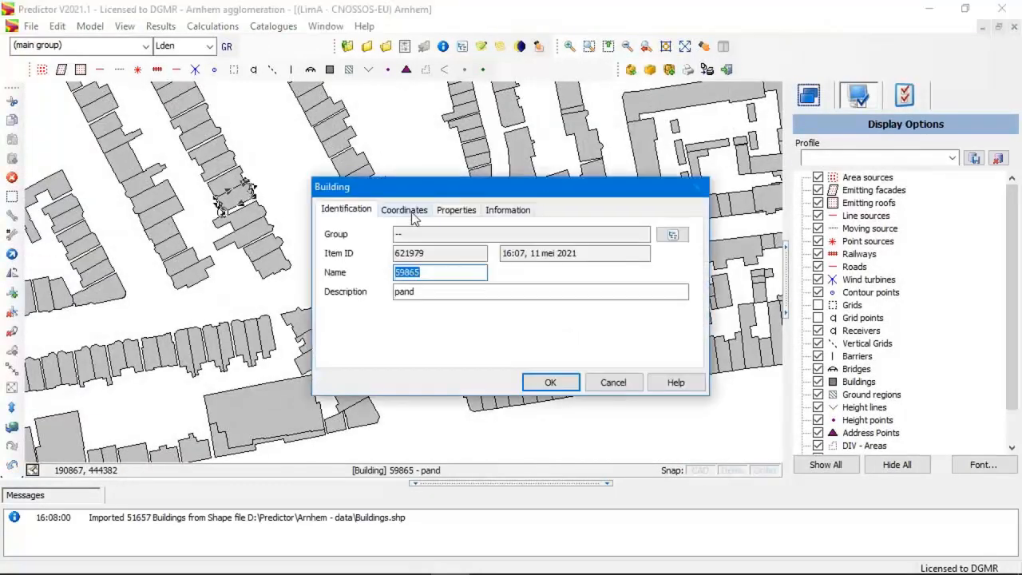
click(409, 210)
click(666, 313)
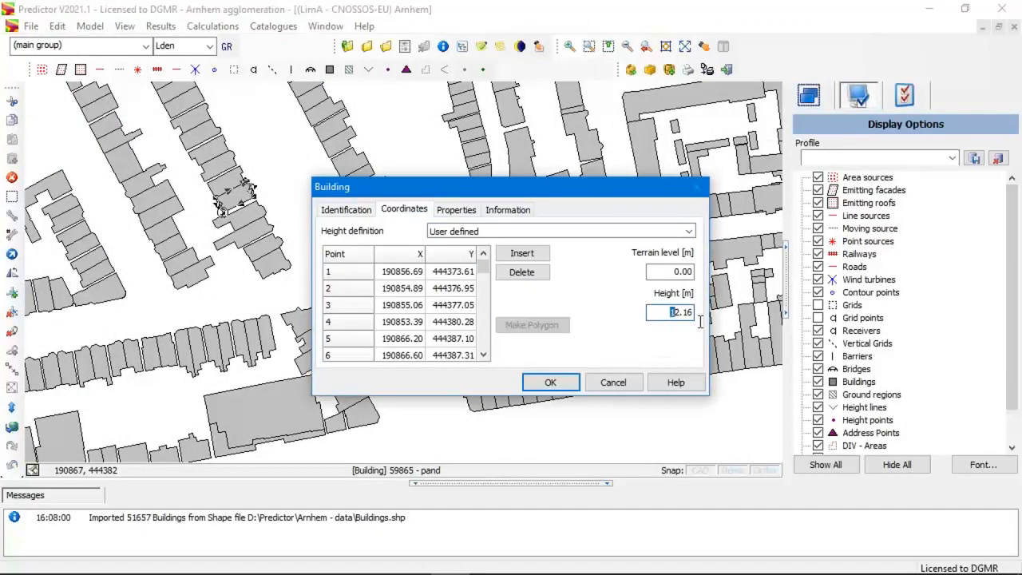
click(500, 210)
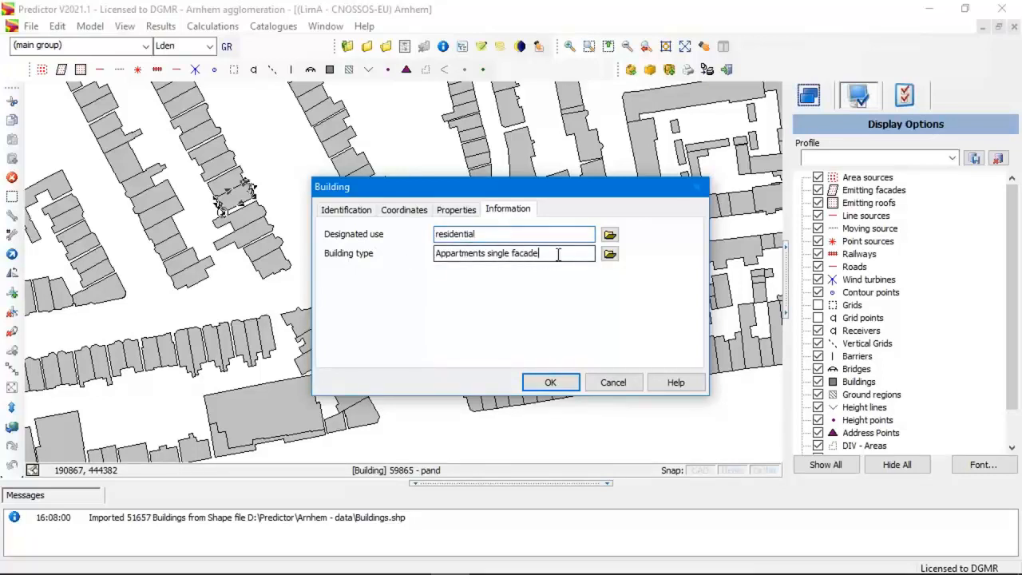
click(612, 383)
scroll(349, 270, down, 3)
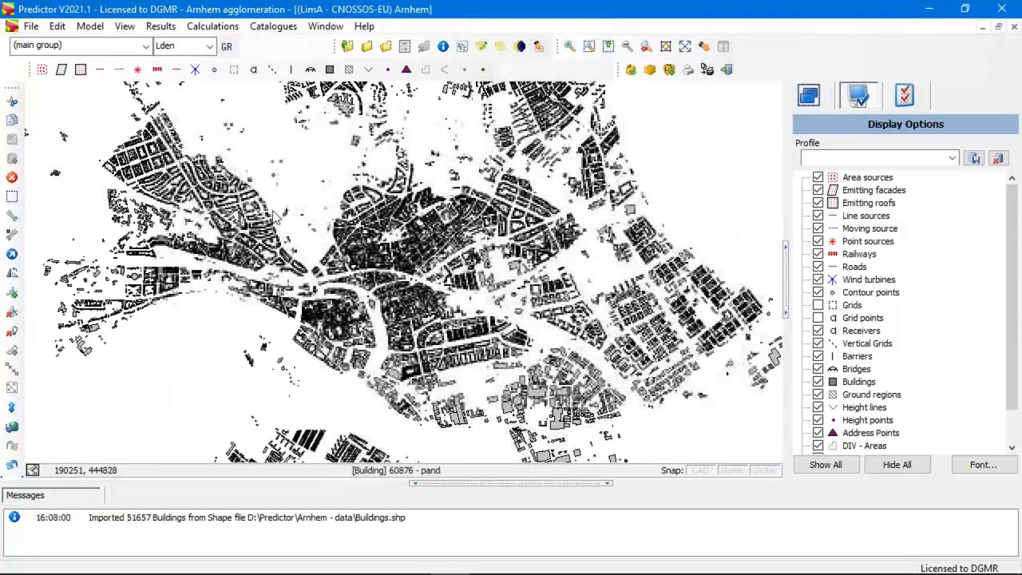
Start another shape file import and load Roads.shp from the Arnhem - data folder.
click(30, 26)
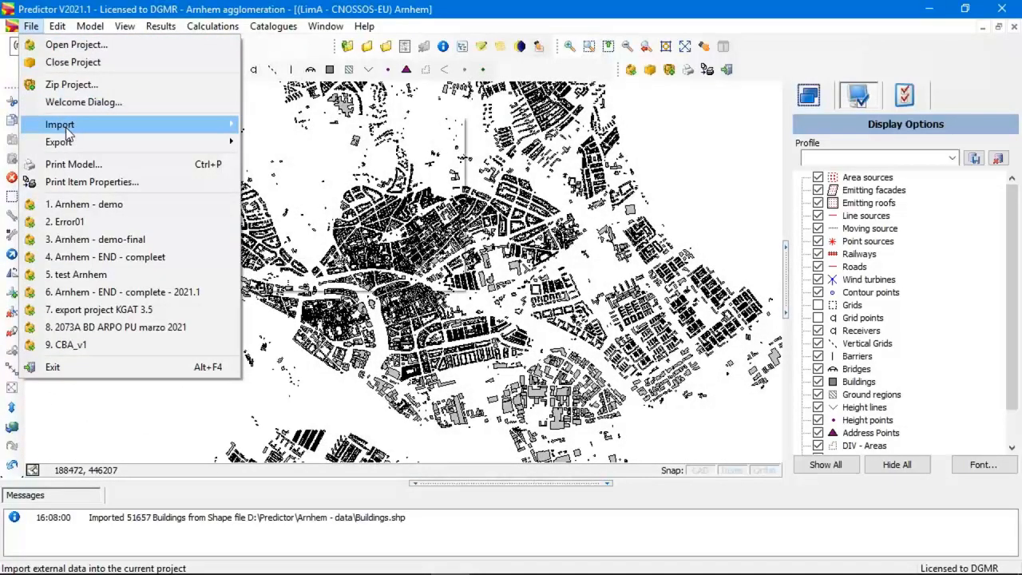
mouse_move(67, 132)
click(338, 149)
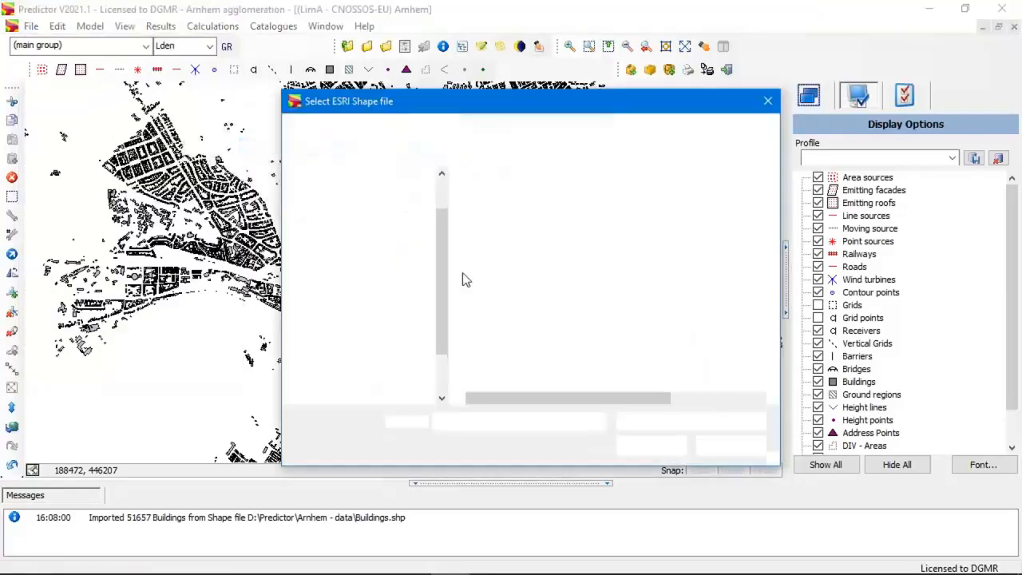
click(503, 267)
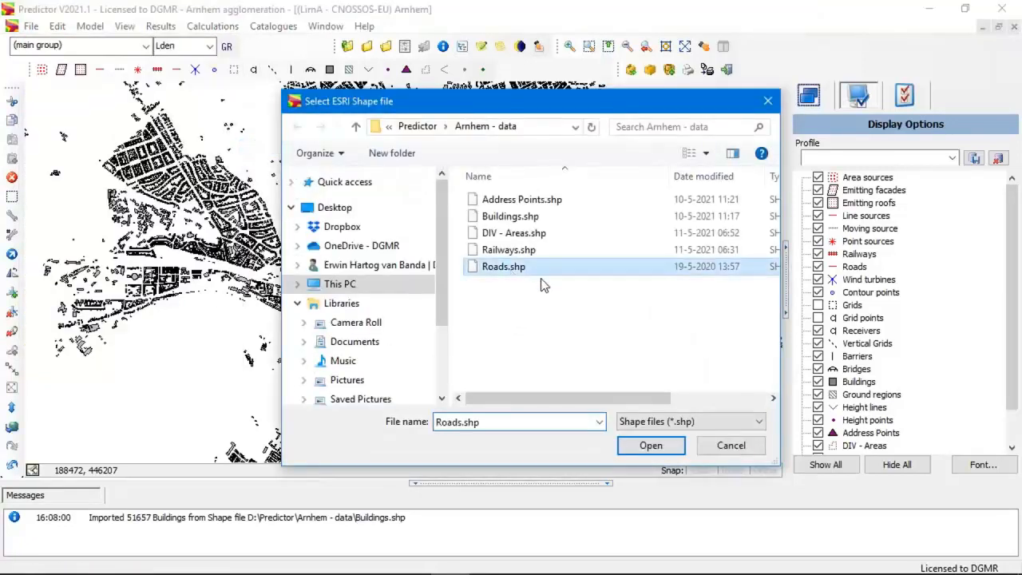
click(656, 447)
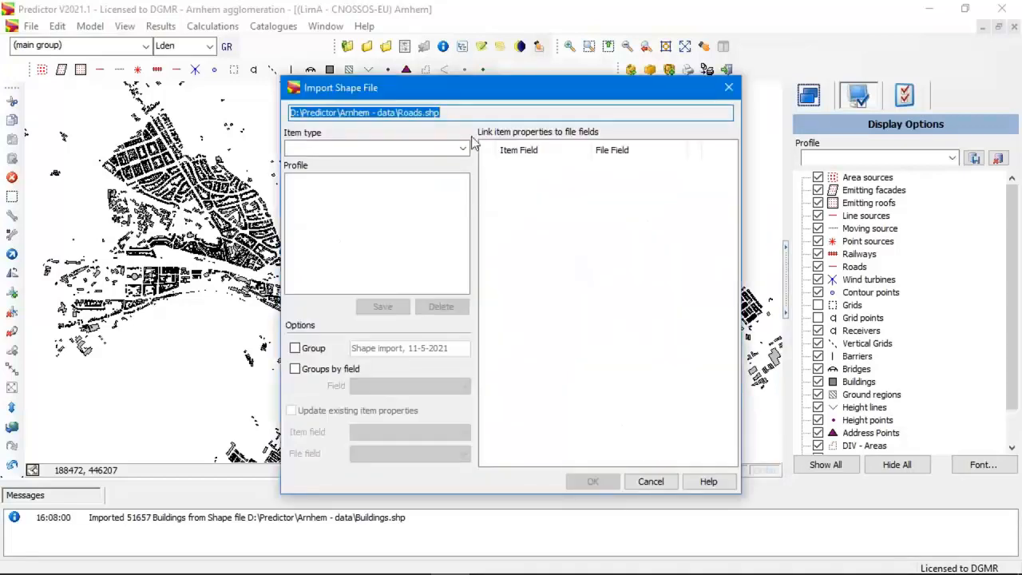
Import the road shapes as Road items, keeping the matching file field links, and view the road network on the map.
click(463, 150)
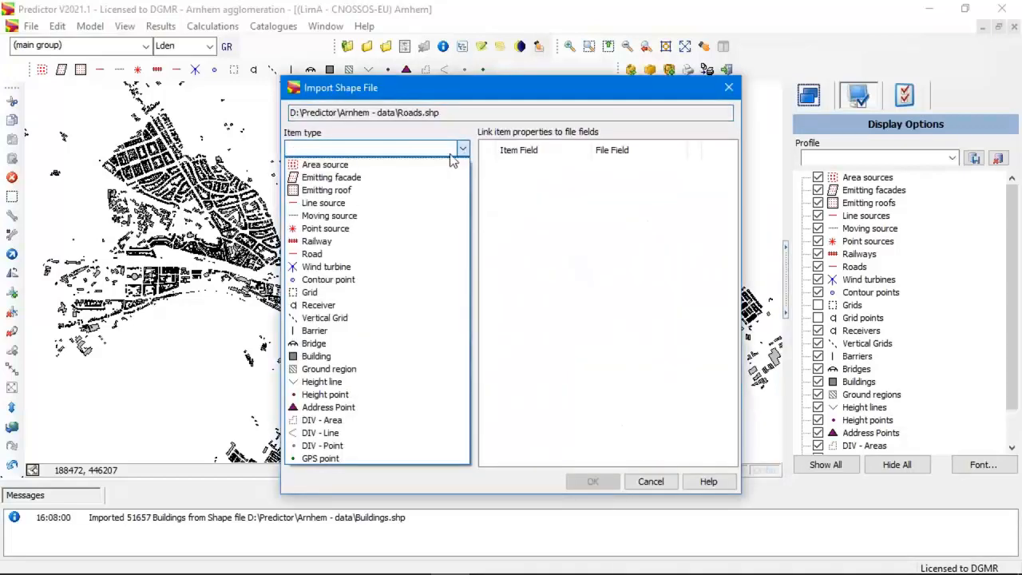
click(348, 255)
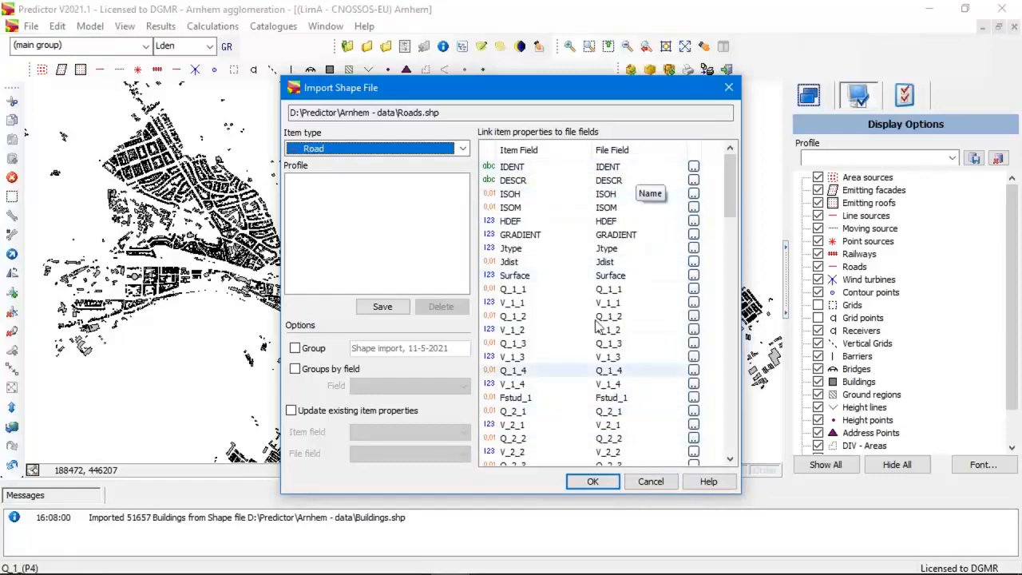
click(593, 482)
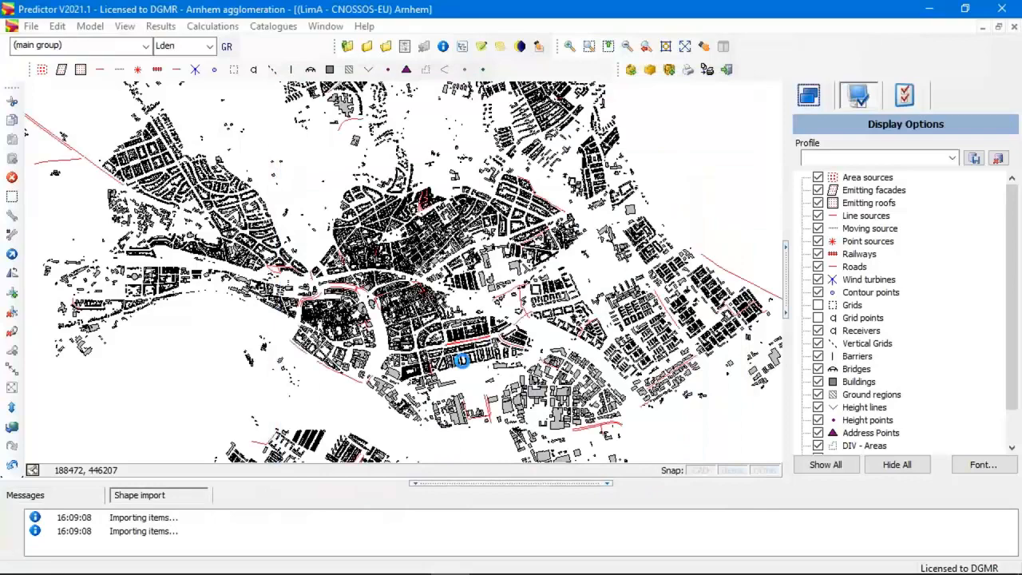
scroll(463, 362, down, 3)
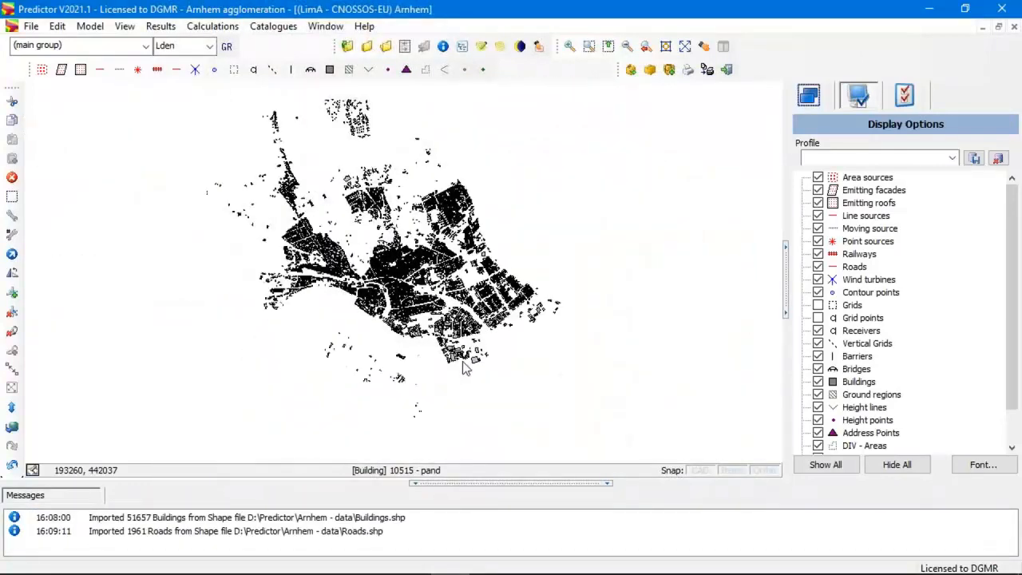
scroll(347, 295, up, 5)
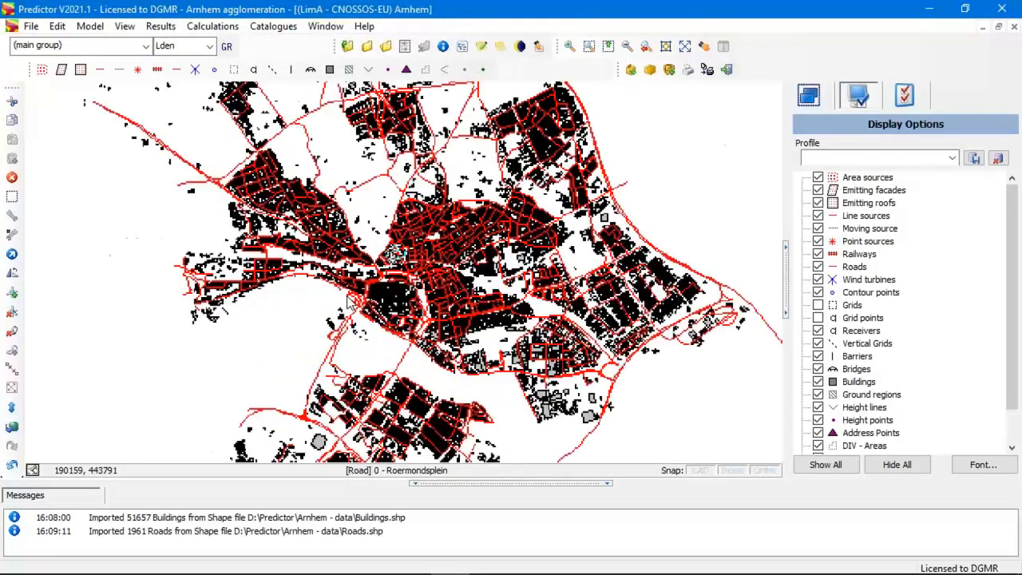
scroll(347, 295, down, 2)
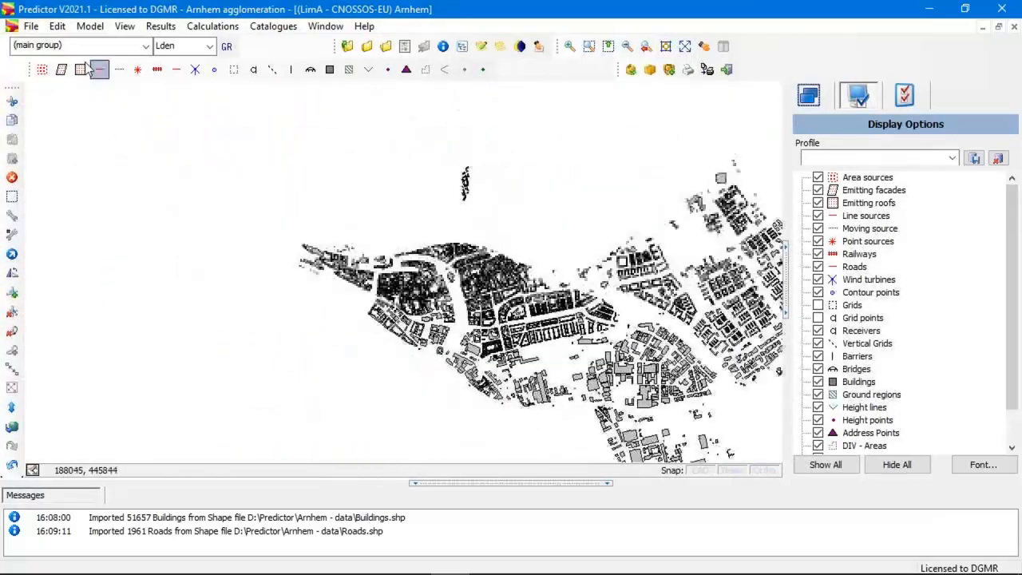
Start a shape file import and load Railways.shp from the Arnhem - data folder.
click(31, 25)
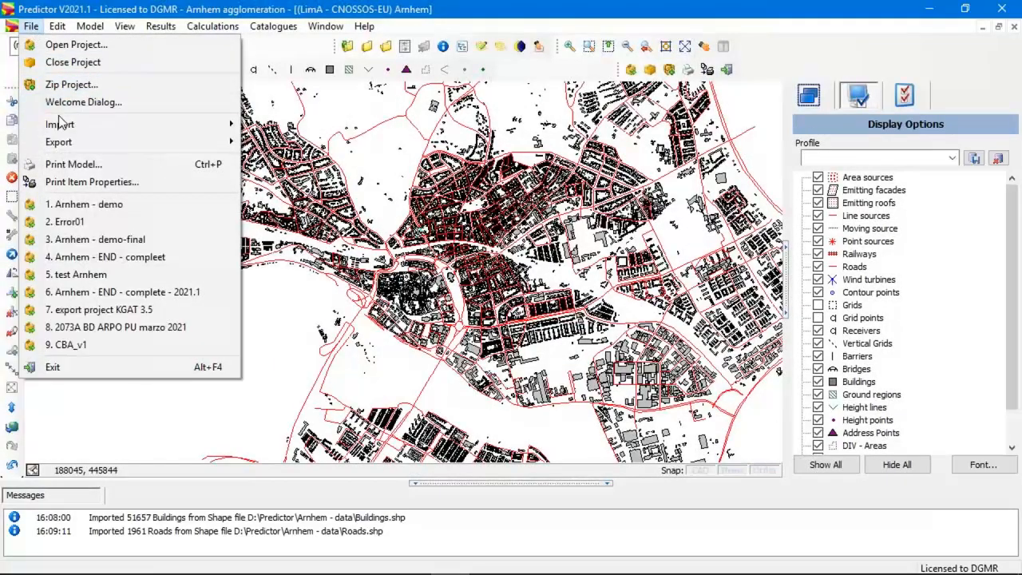
mouse_move(64, 126)
click(298, 149)
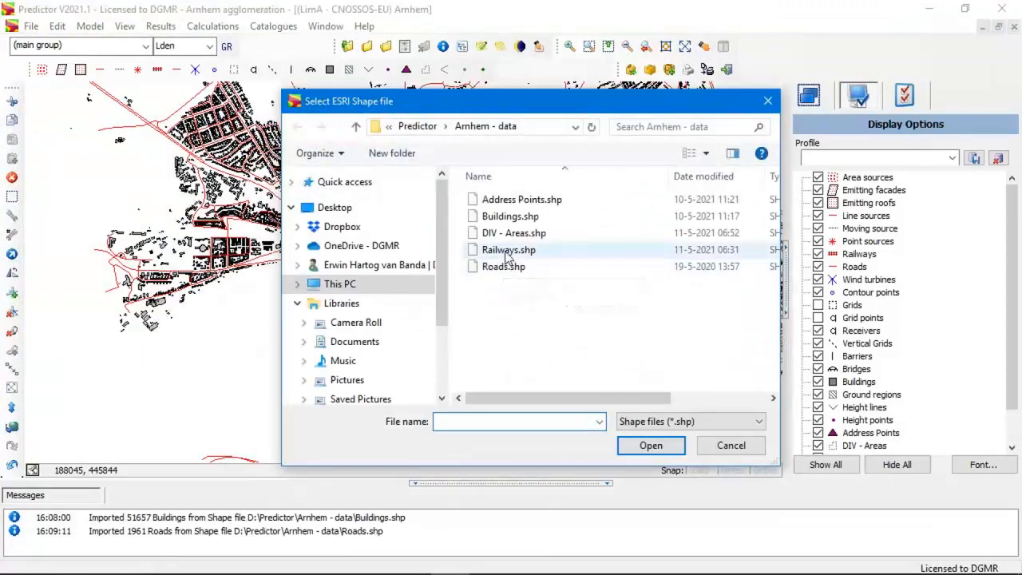
click(506, 250)
click(653, 446)
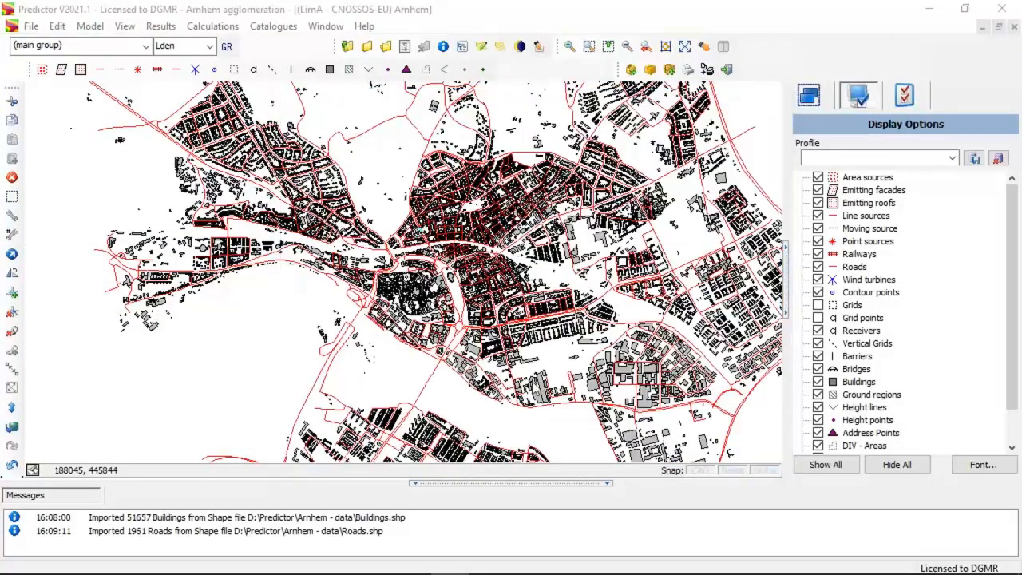
Import the railway shapes as Railway items with the automatically matched file fields.
click(463, 149)
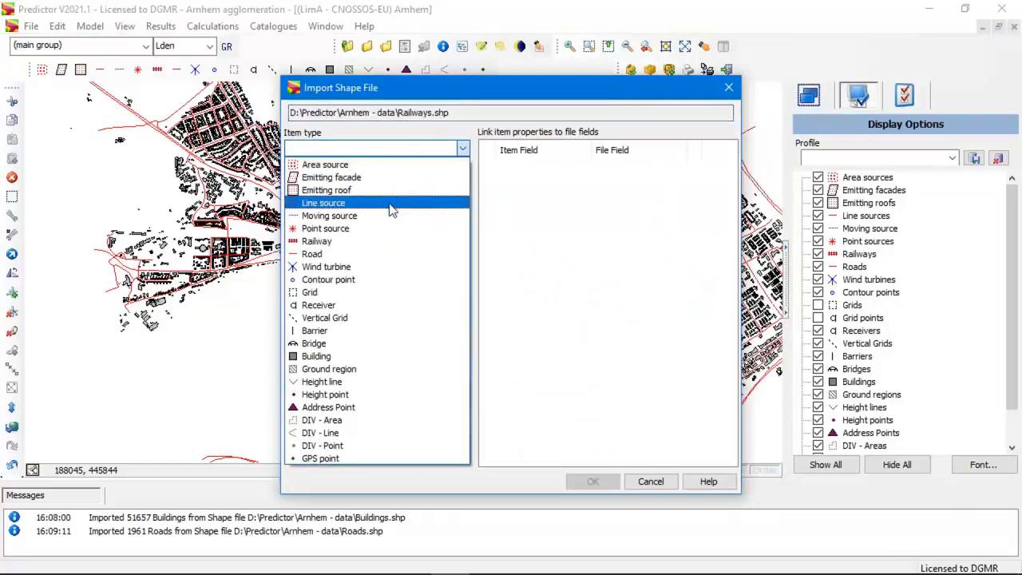
click(332, 240)
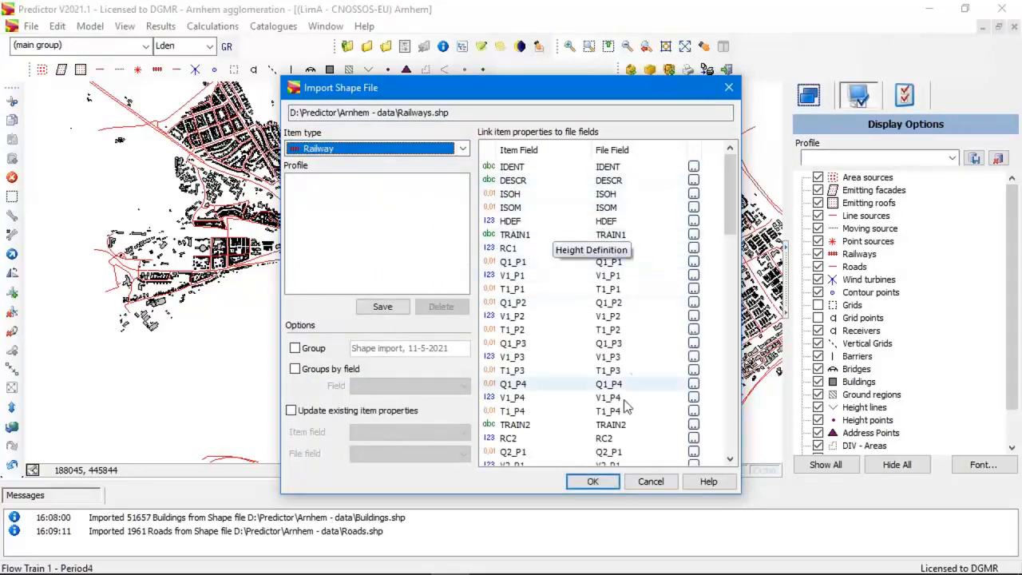
click(593, 482)
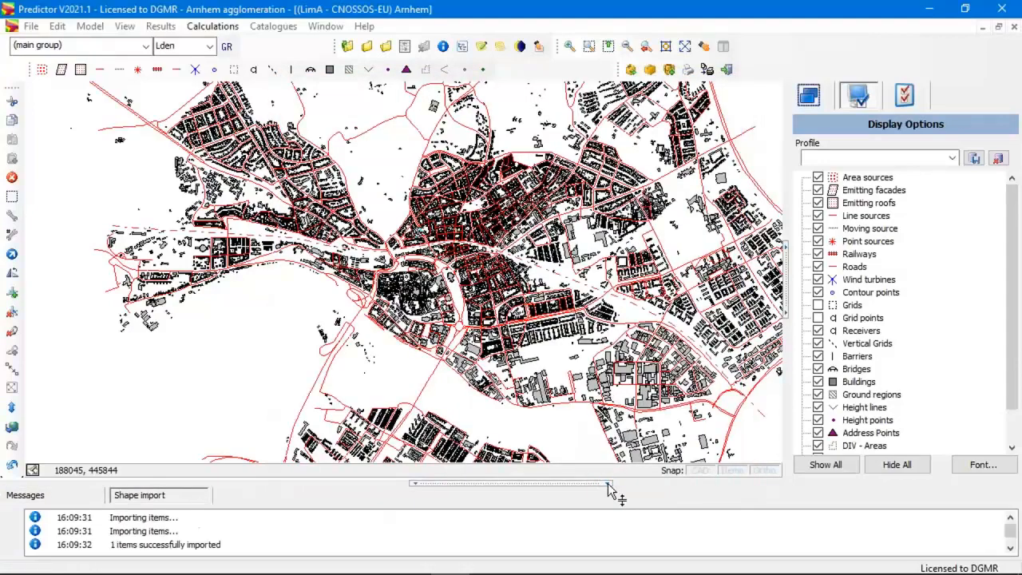
Examine the imported railway's track definition and general properties, and leave them unchanged.
scroll(462, 364, up, 3)
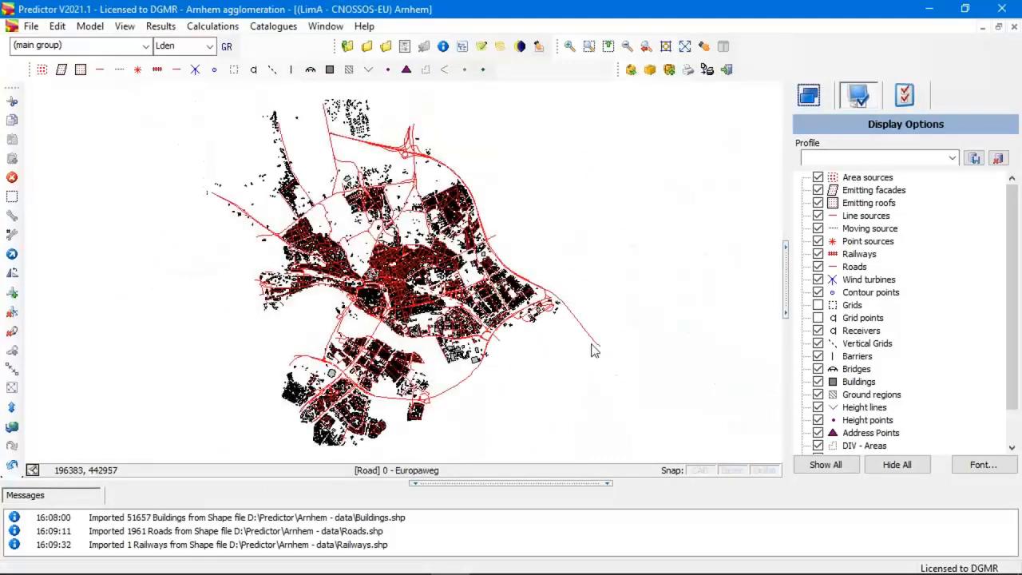
scroll(503, 370, up, 4)
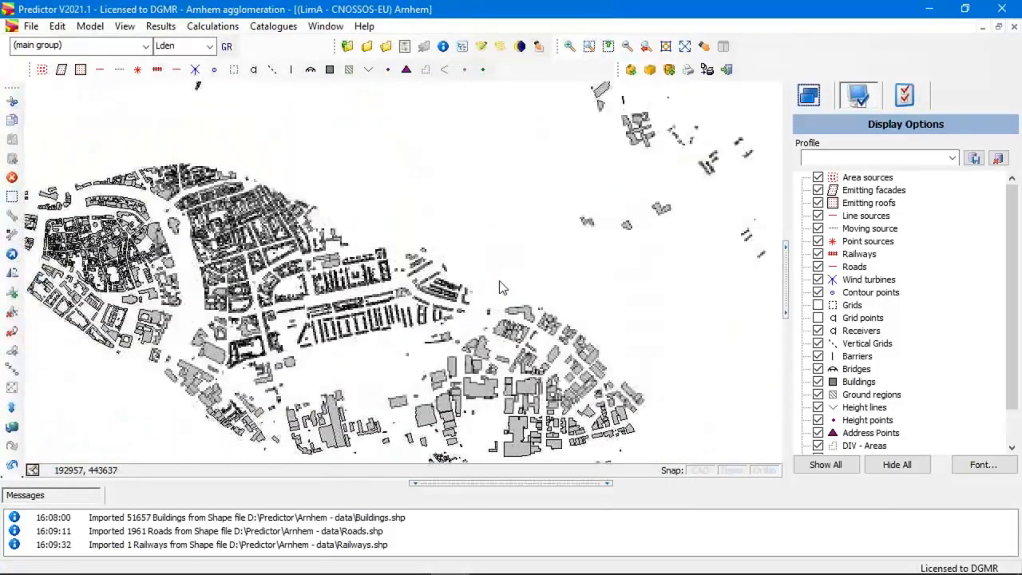
double_click(502, 280)
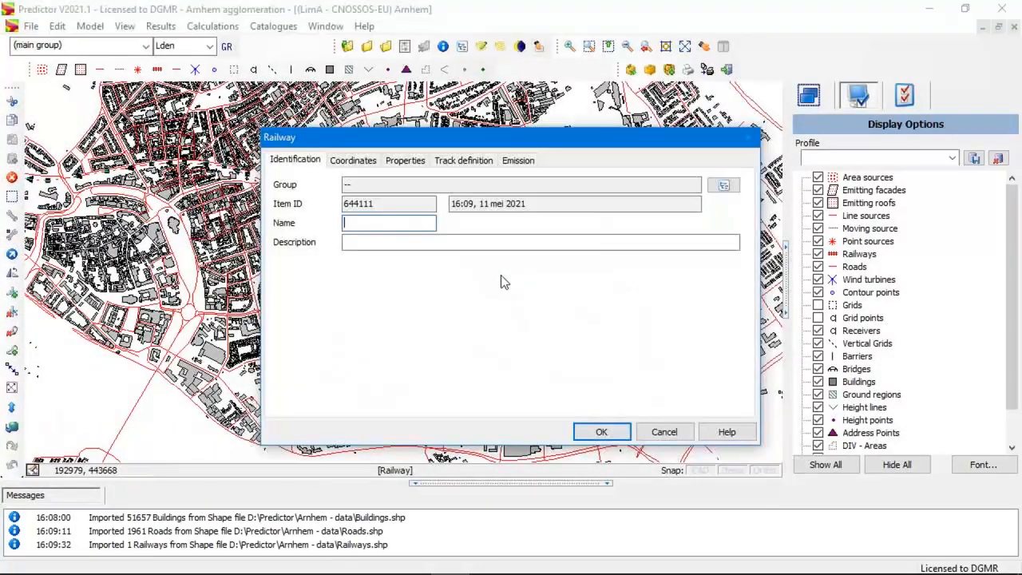
click(456, 160)
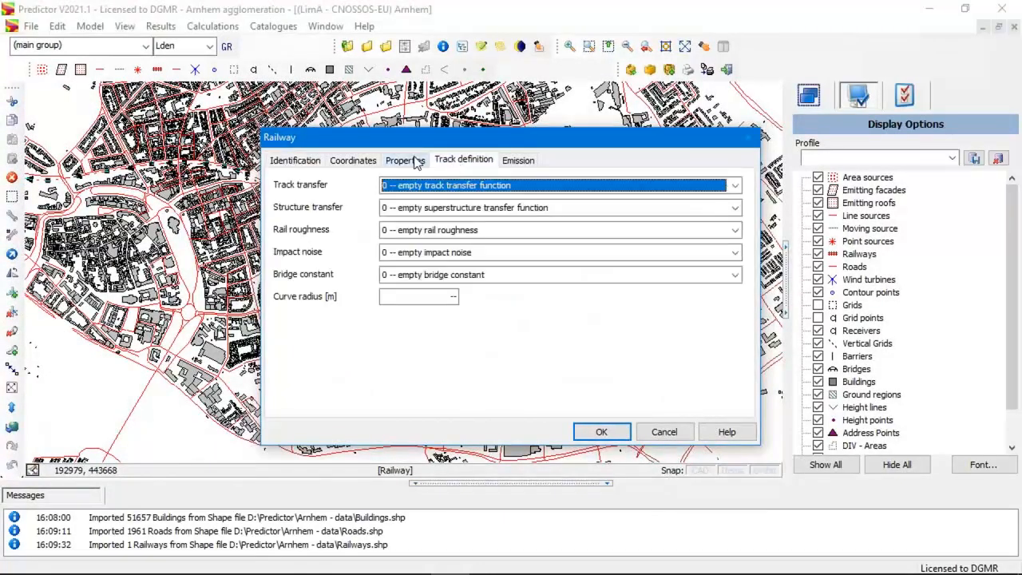
click(416, 162)
click(663, 432)
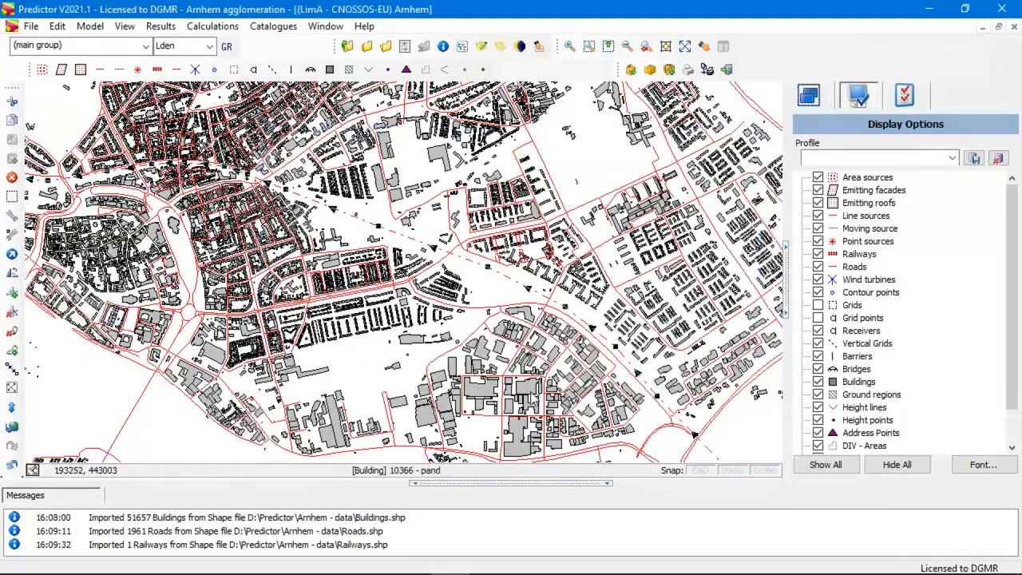
Start a shape file import and load Address Points.shp from the Arnhem - data folder.
scroll(187, 422, down, 3)
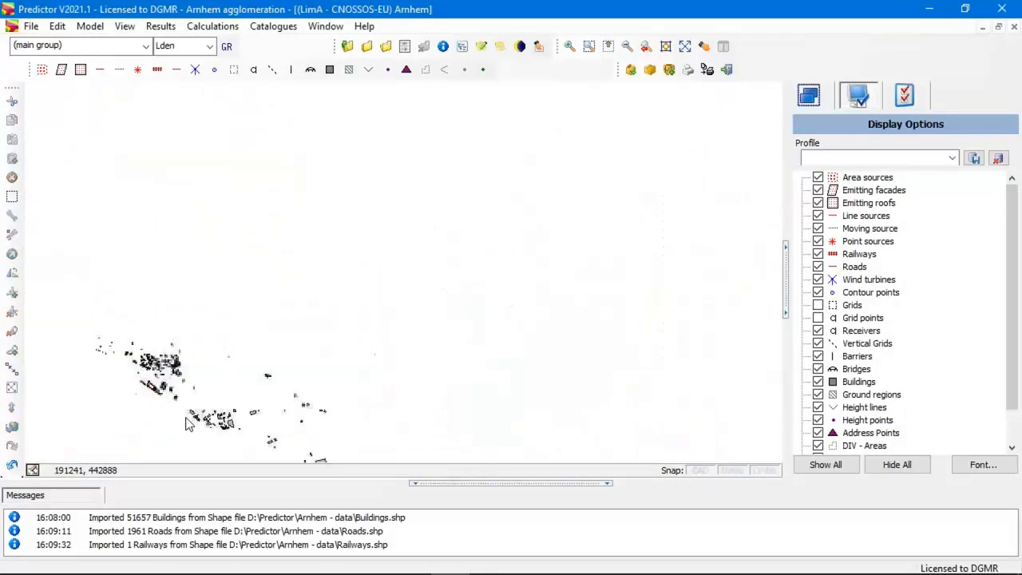
drag(389, 283, 446, 227)
scroll(348, 208, up, 2)
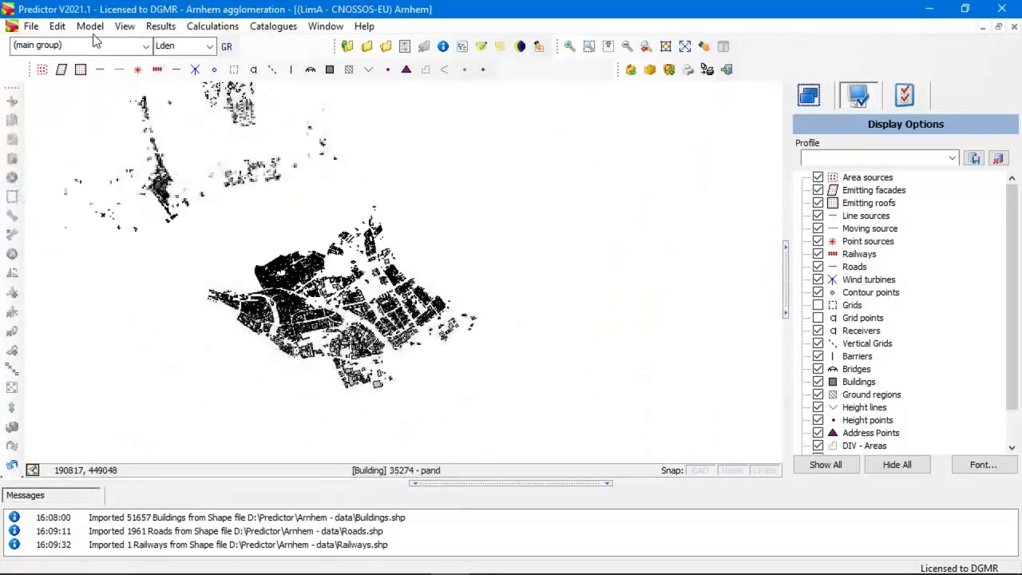
click(32, 26)
mouse_move(130, 125)
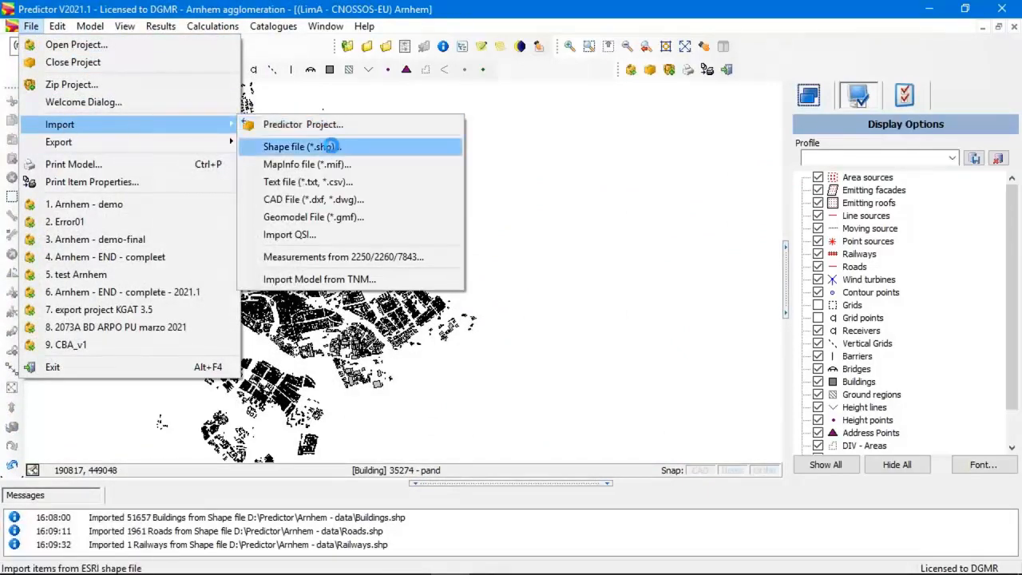
click(331, 146)
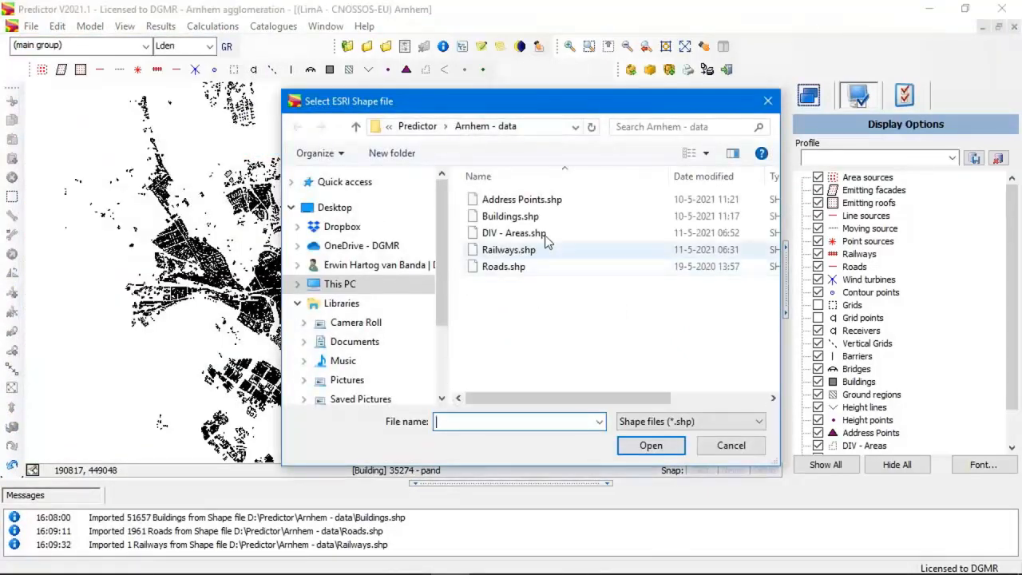
click(525, 202)
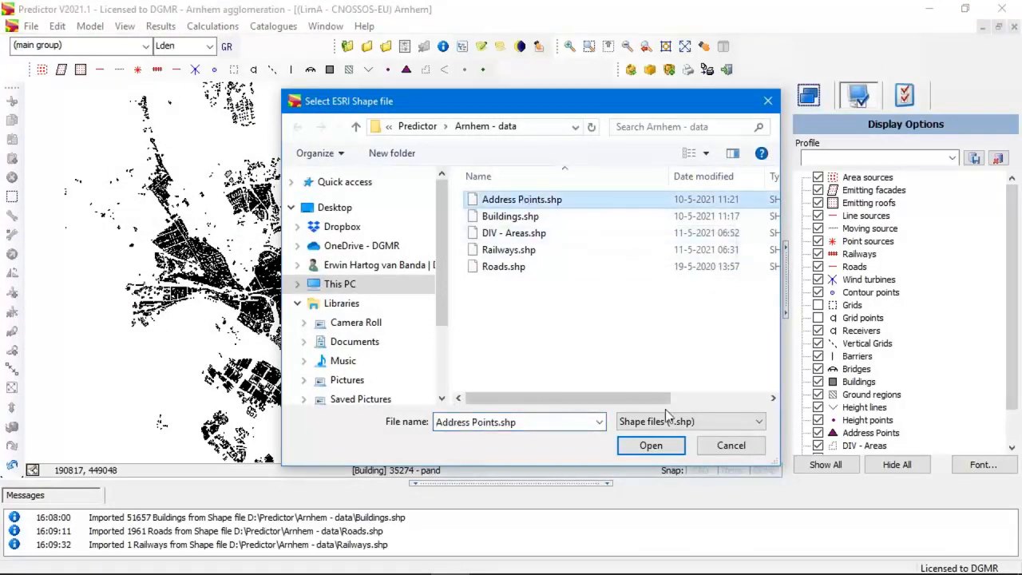
click(670, 450)
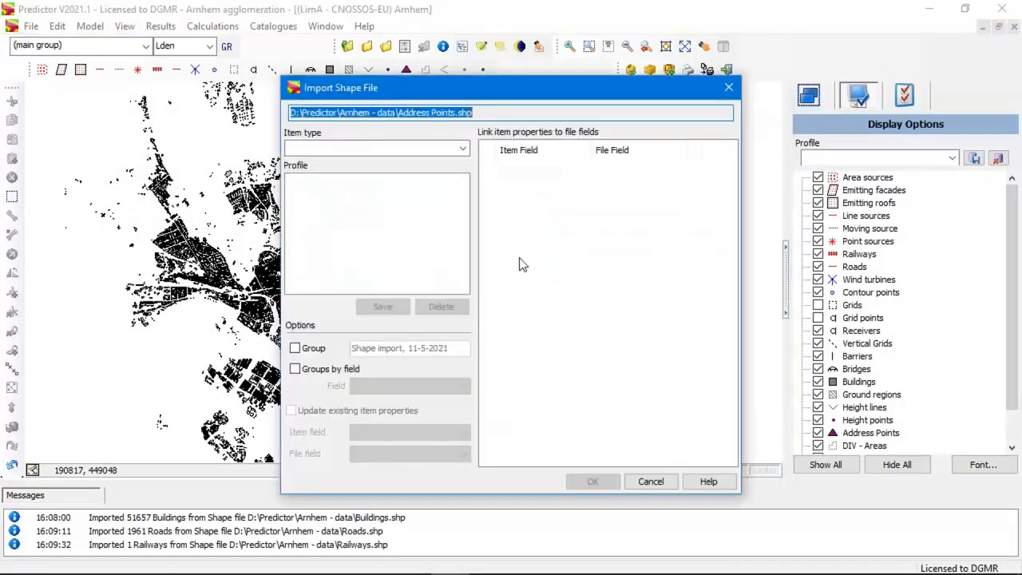
Import the address shapes as Address Point items, keeping the matching file field links.
click(451, 149)
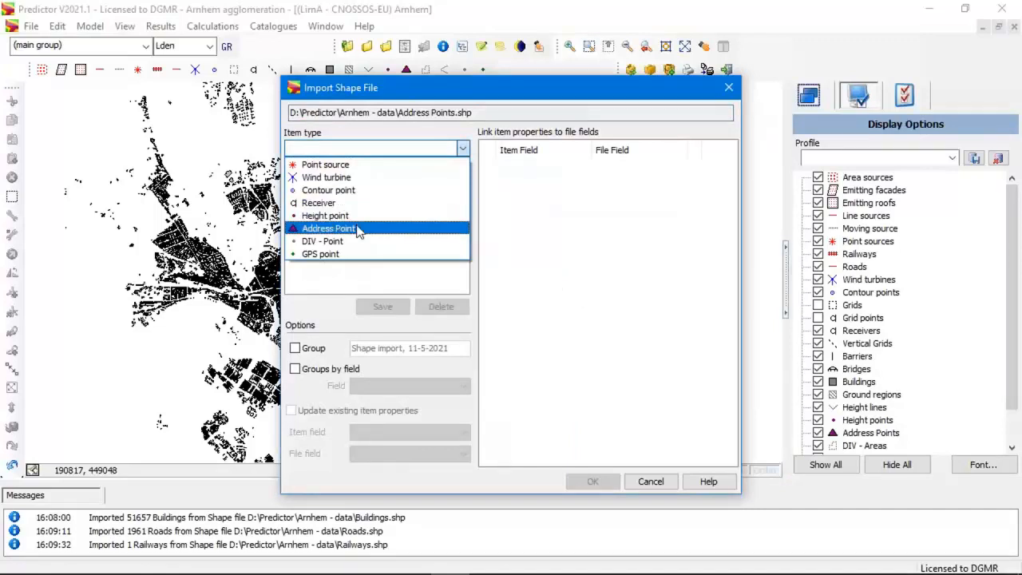
click(357, 229)
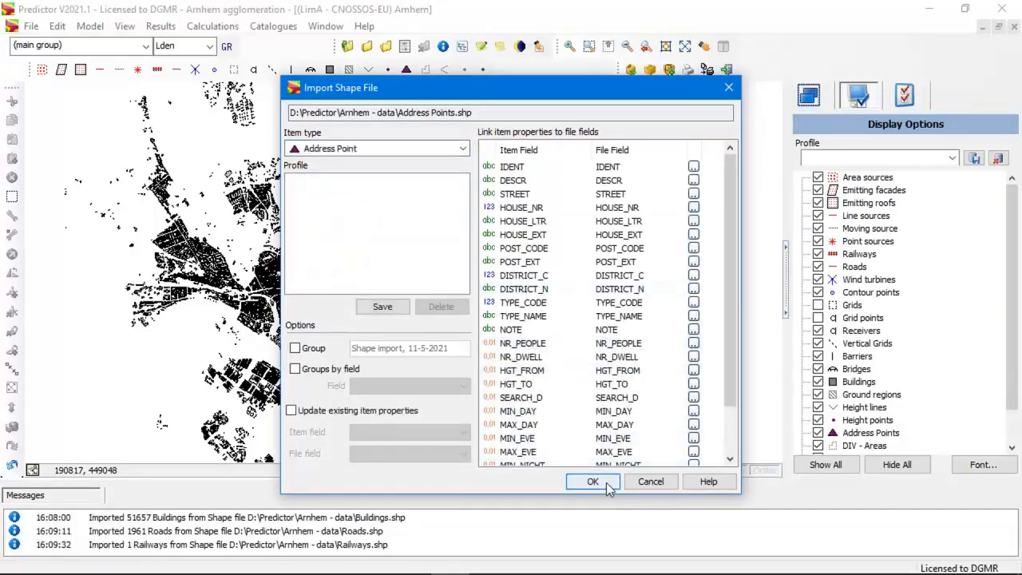
click(606, 482)
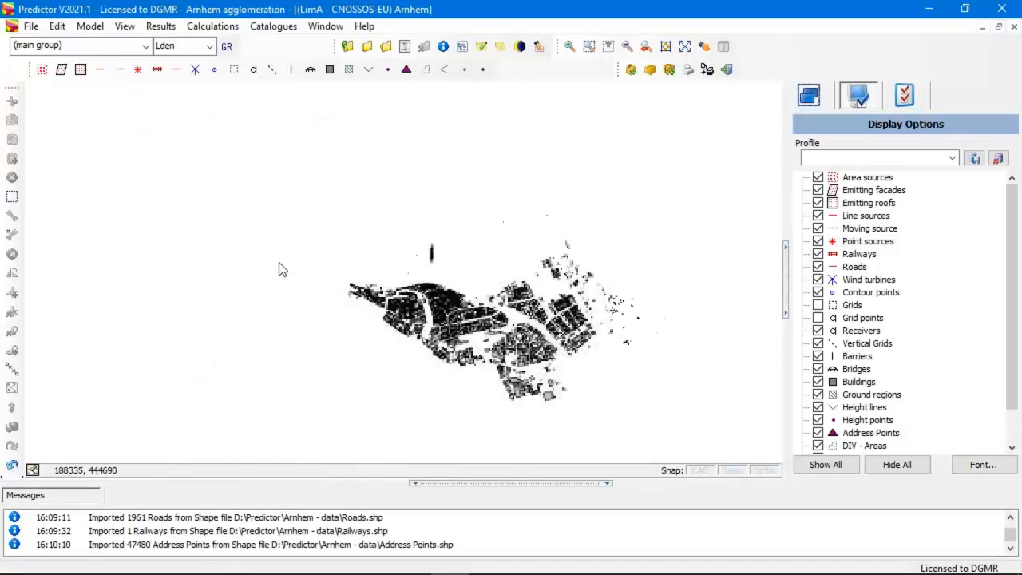
Examine the results and location info of an address point in the long building, and leave them unchanged.
scroll(278, 262, up, 5)
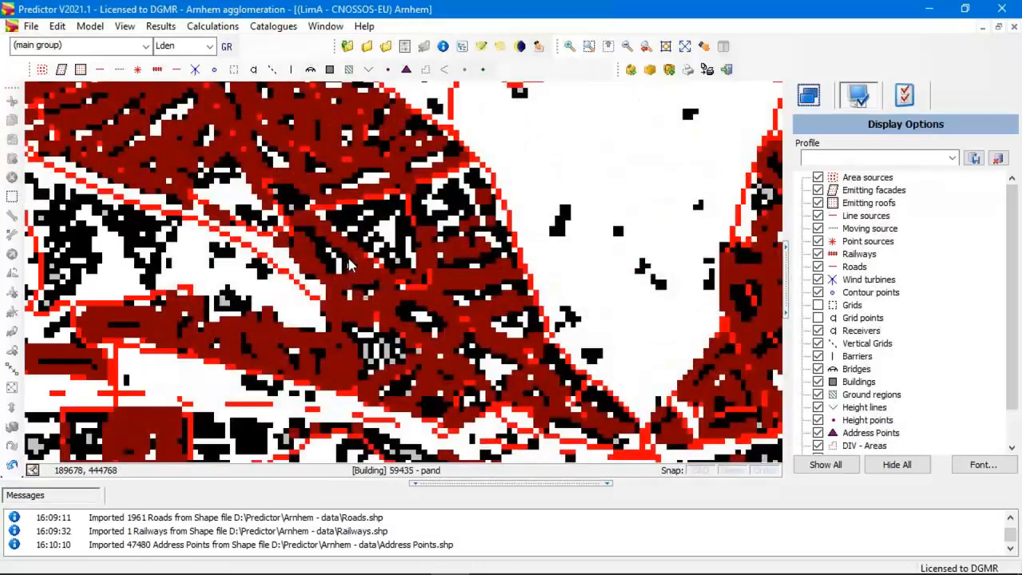
scroll(308, 356, up, 5)
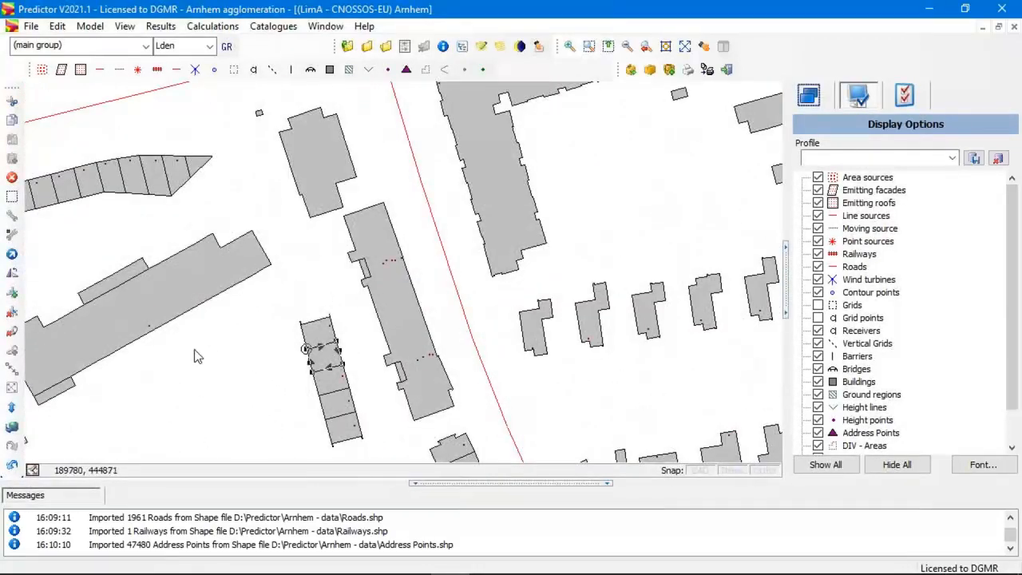
double_click(149, 329)
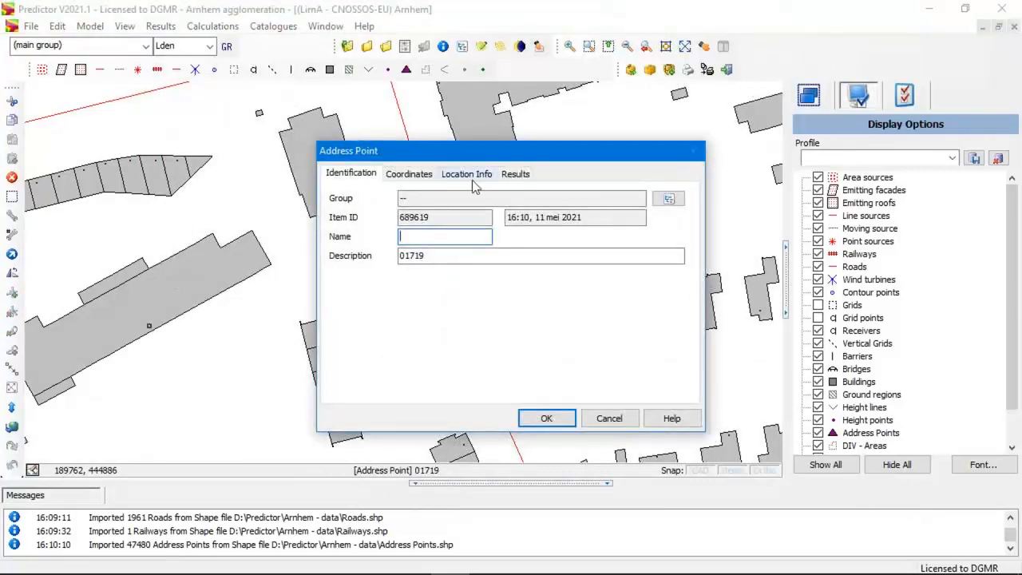
click(515, 174)
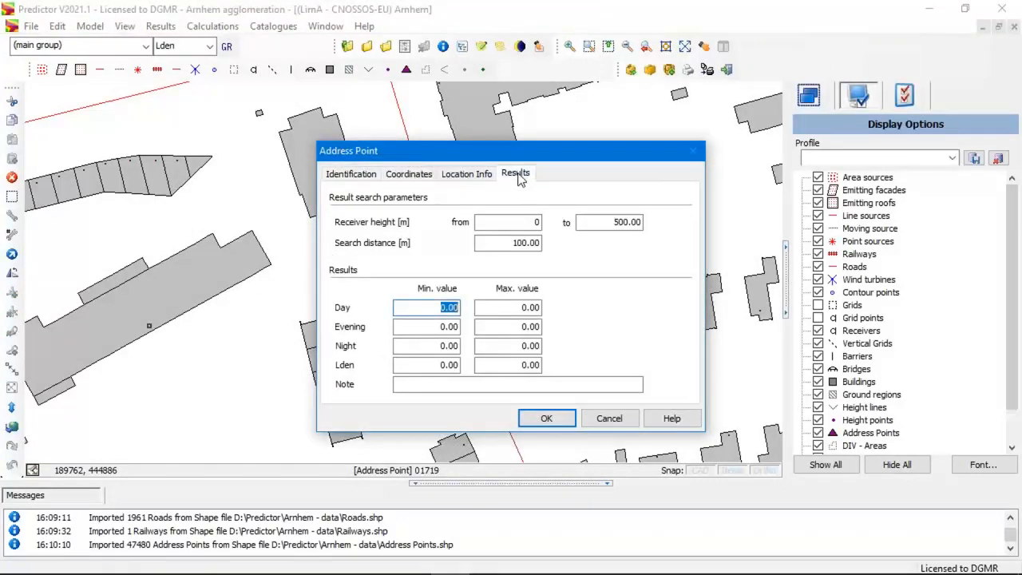
click(468, 176)
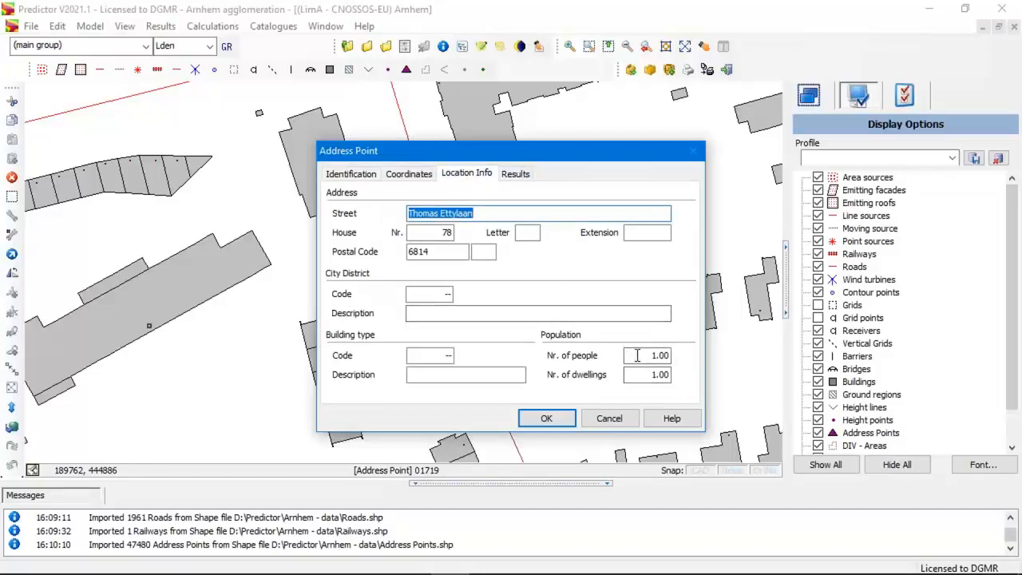
click(621, 418)
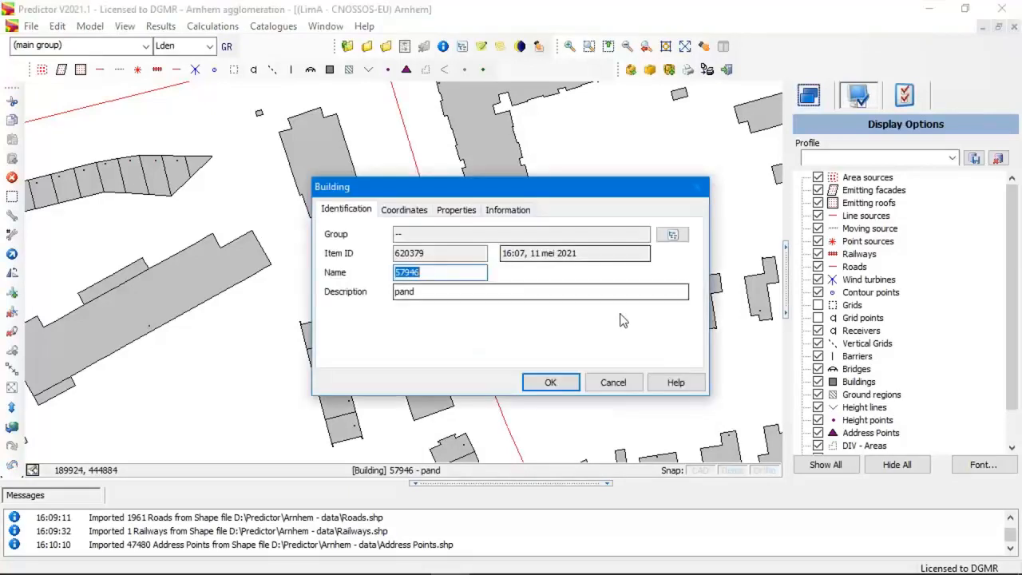
Check the properties and the designated use and type information of a small residential building, without changing anything.
click(456, 209)
click(513, 210)
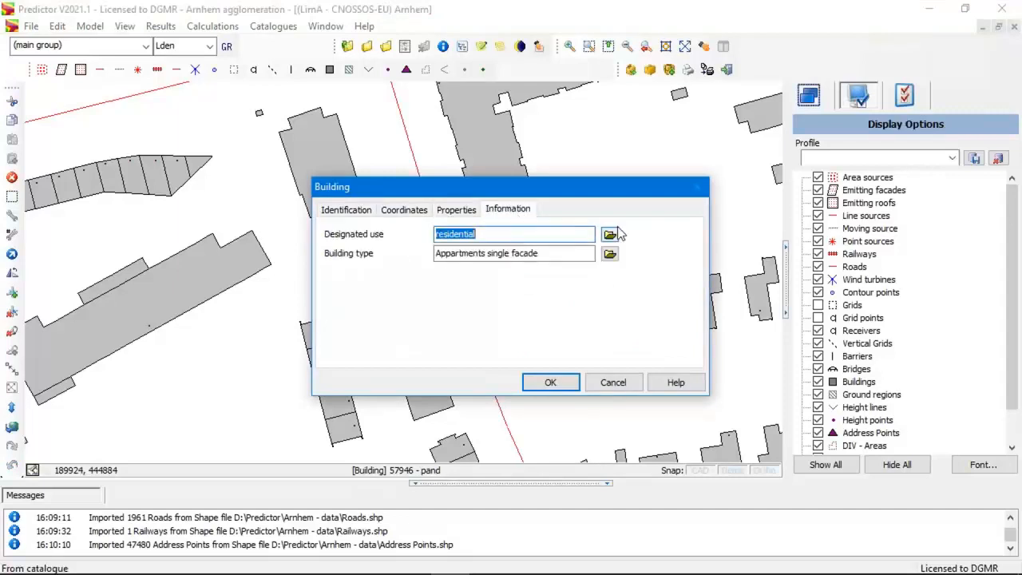
click(635, 386)
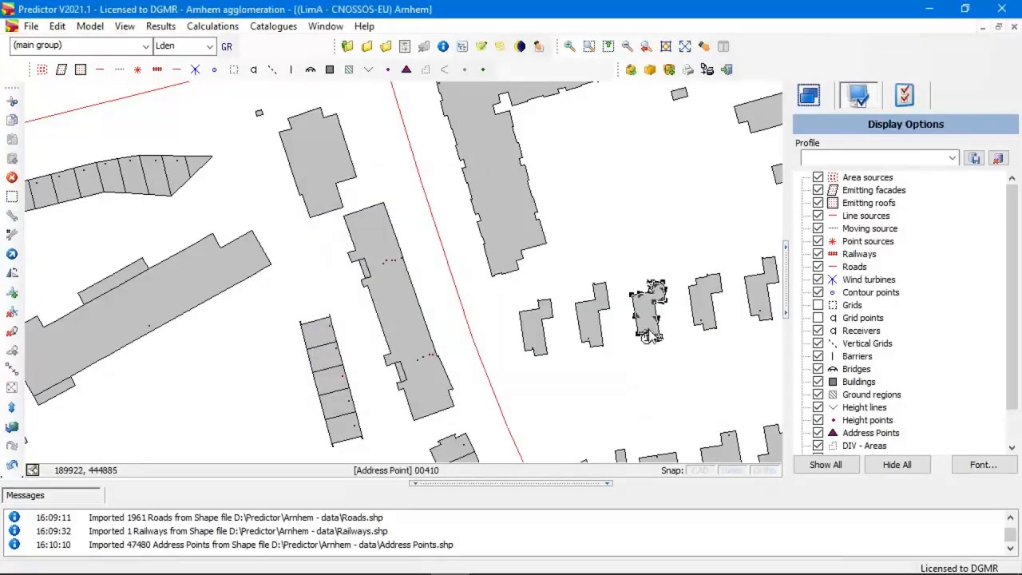
Check the location info and population values of the address point inside that small building, without changing them.
double_click(647, 335)
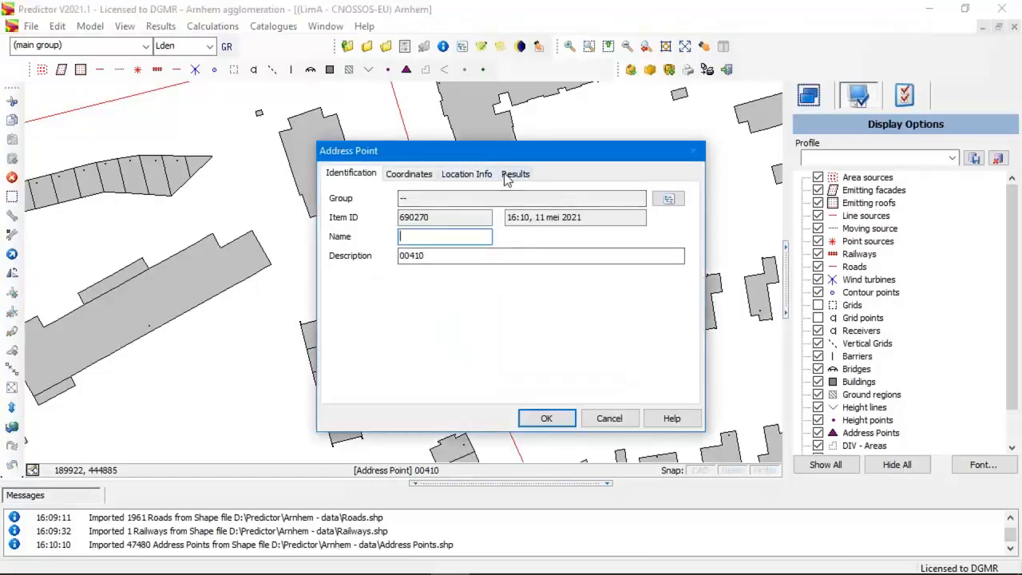
click(488, 176)
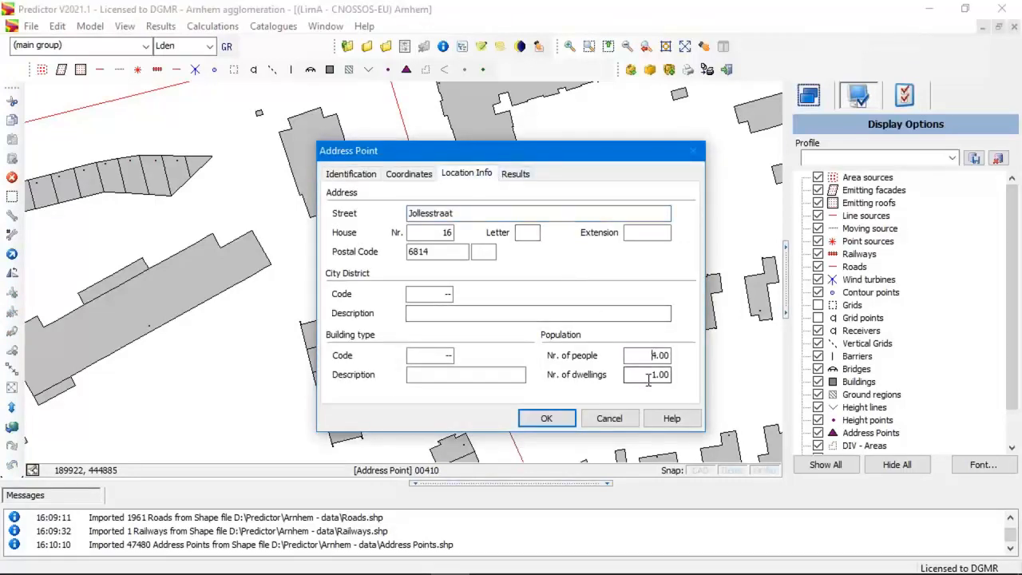
click(633, 418)
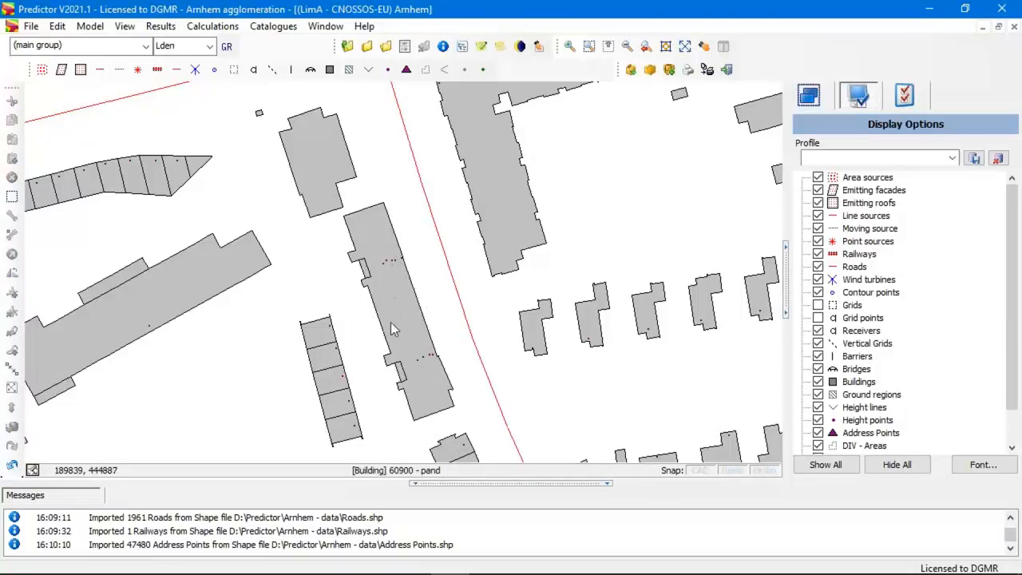
Start another shape file import and load DIV - Areas.shp from the Arnhem - data folder.
scroll(248, 333, down, 2)
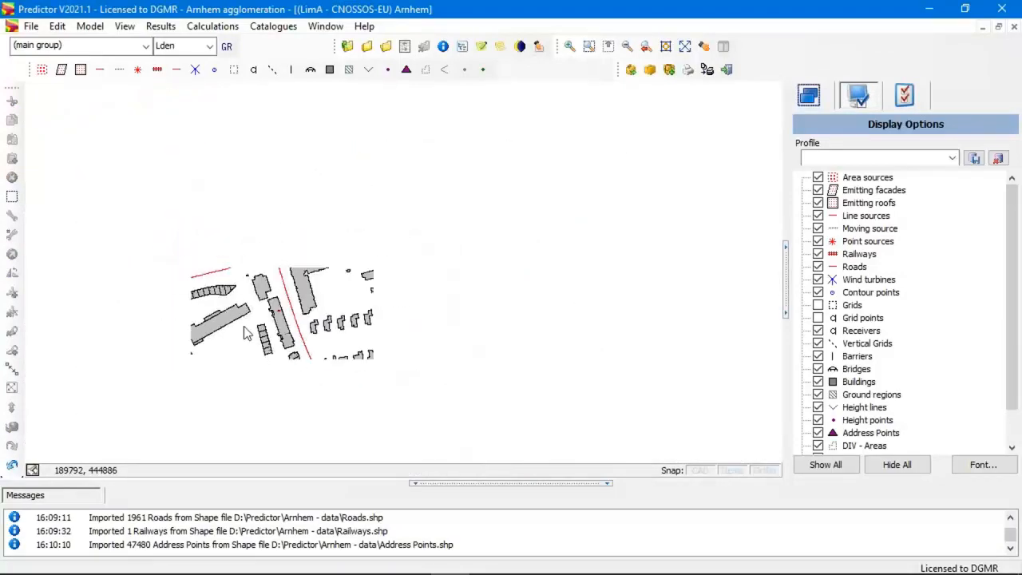
scroll(244, 326, down, 2)
scroll(377, 262, down, 2)
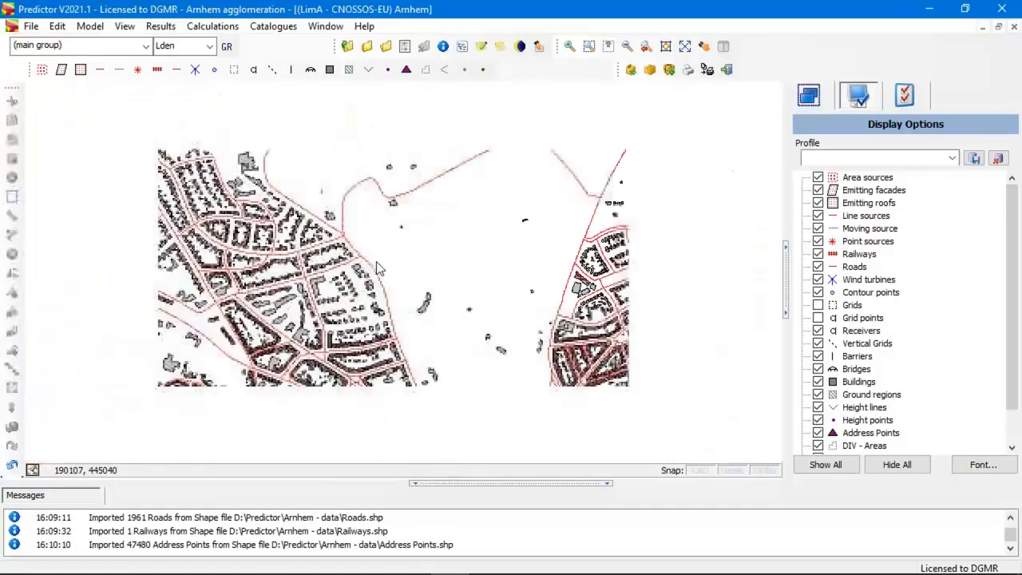
scroll(377, 267, down, 2)
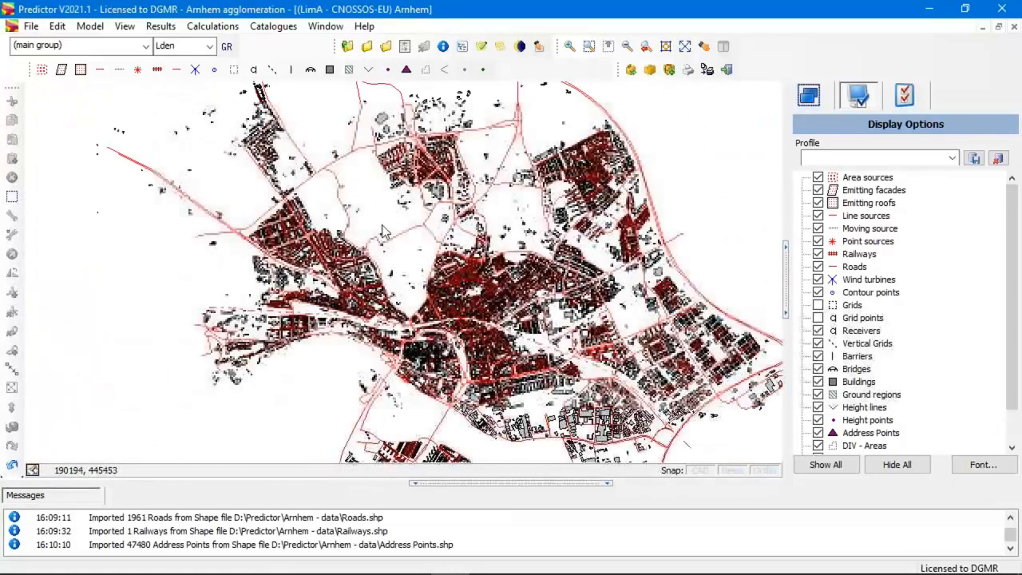
click(30, 25)
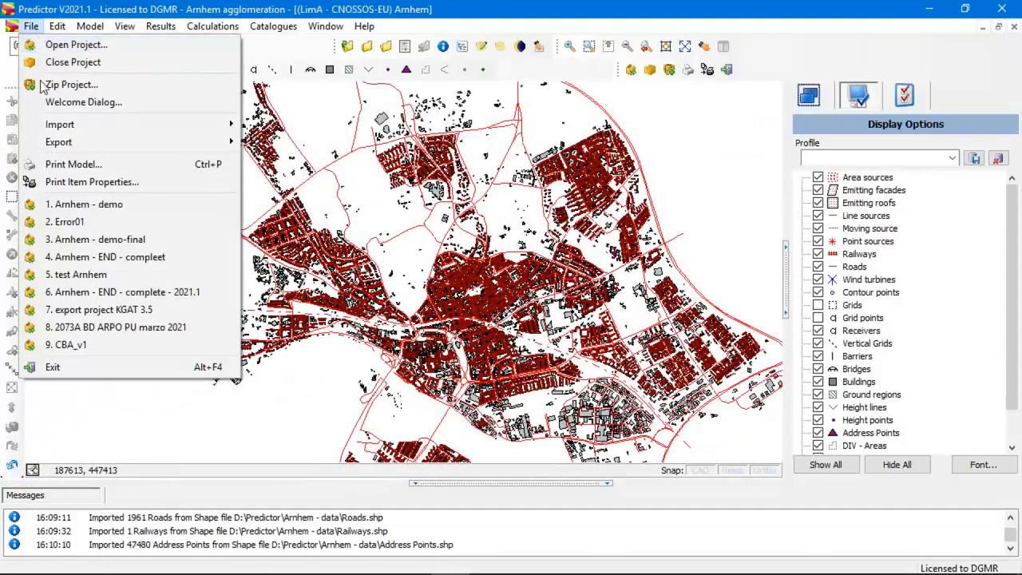
mouse_move(72, 125)
click(336, 143)
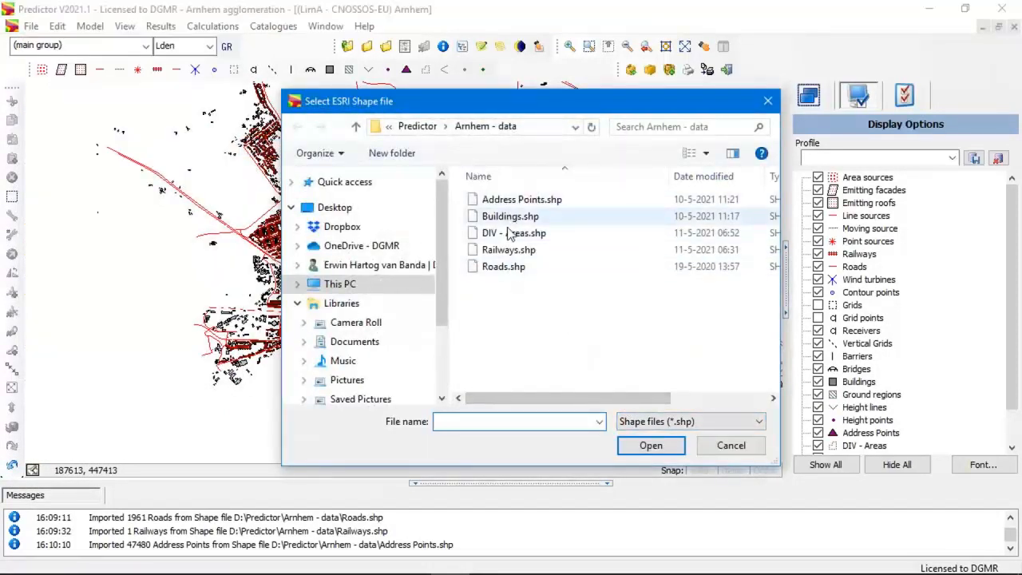
click(511, 232)
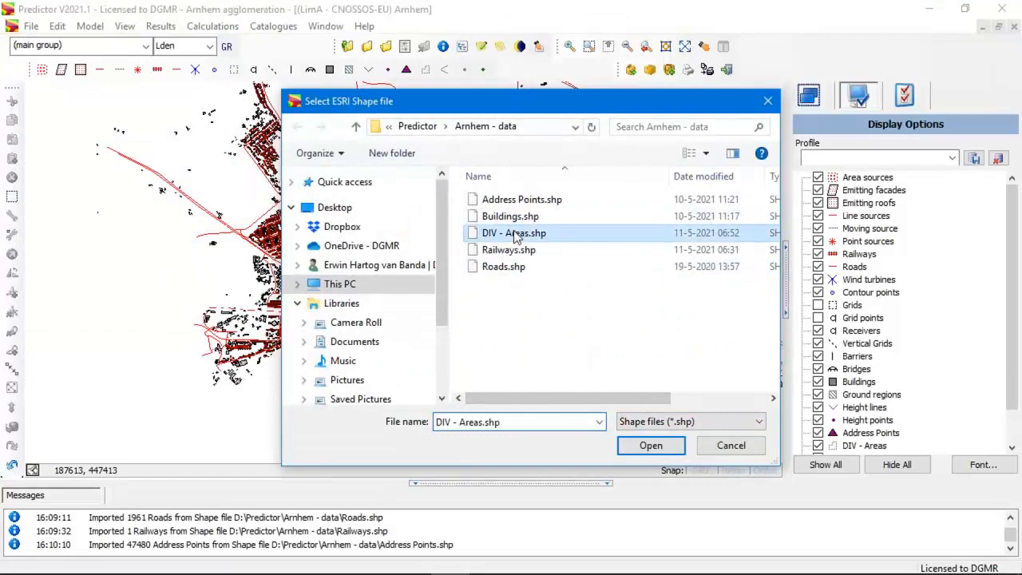
click(651, 447)
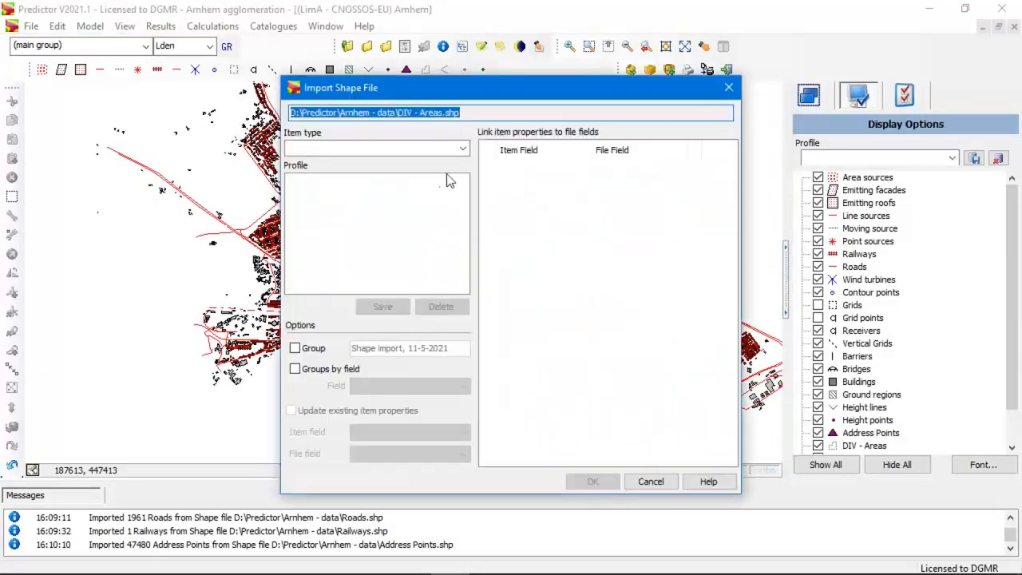
Import the loaded area shapes as DIV - Area items.
click(461, 148)
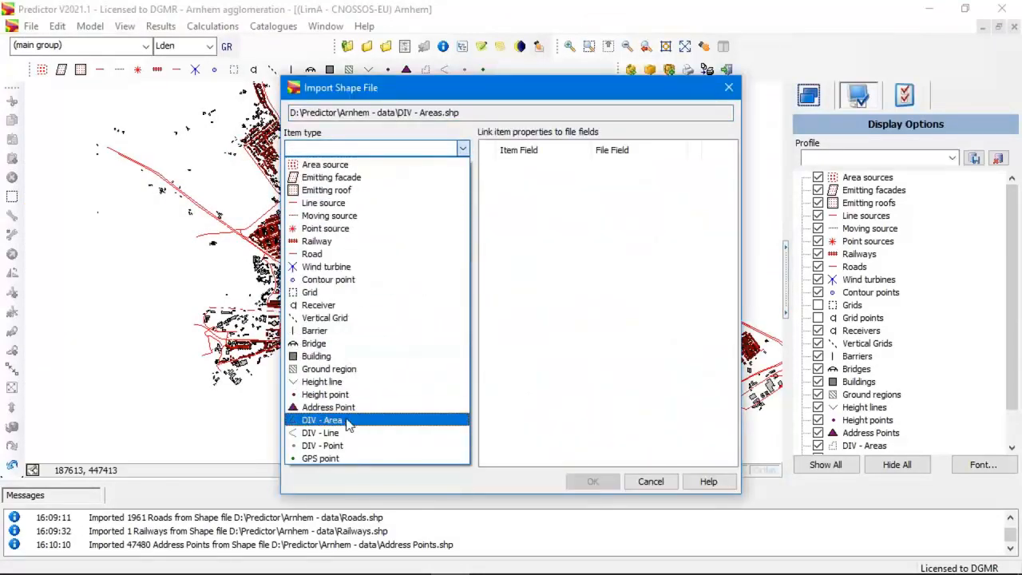
click(348, 423)
click(591, 482)
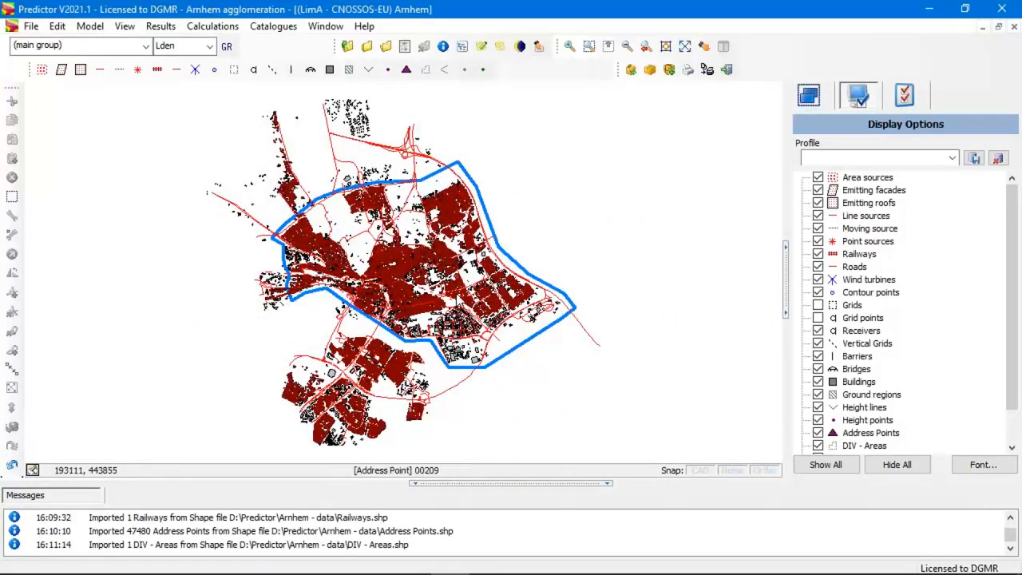
Hide all item types in the model view and show only the DIV - Areas.
scroll(454, 300, up, 1)
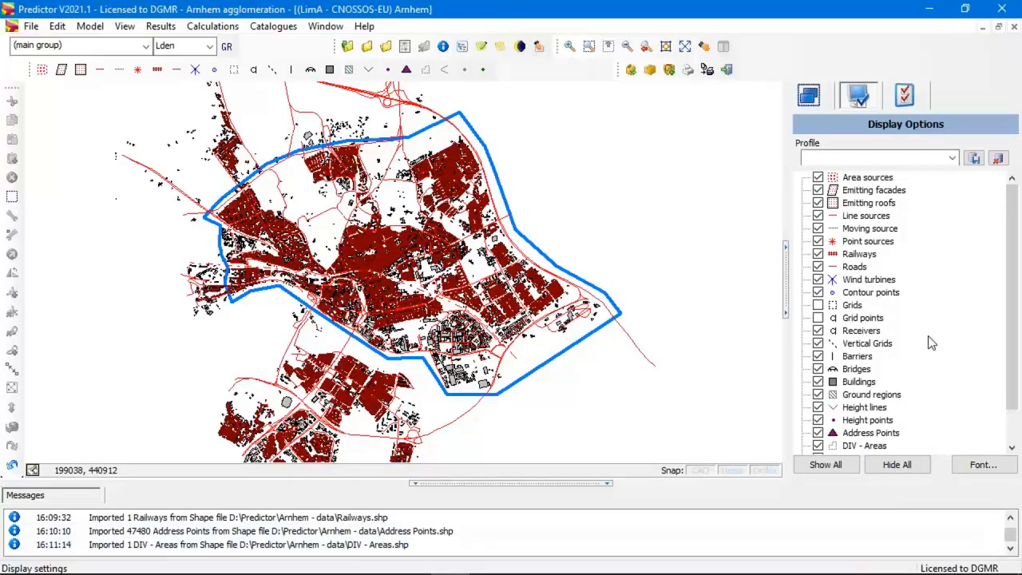
click(903, 463)
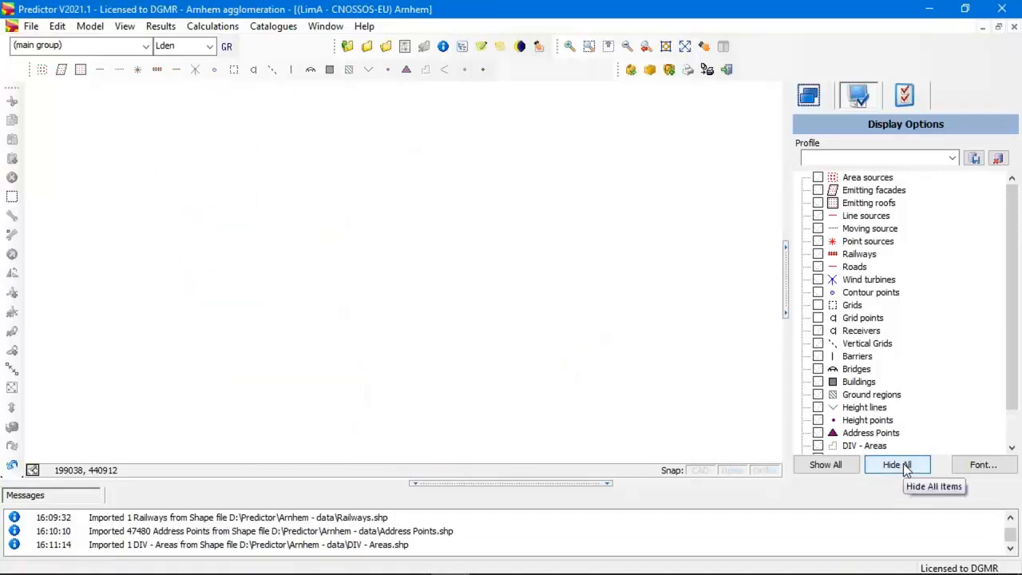
click(817, 446)
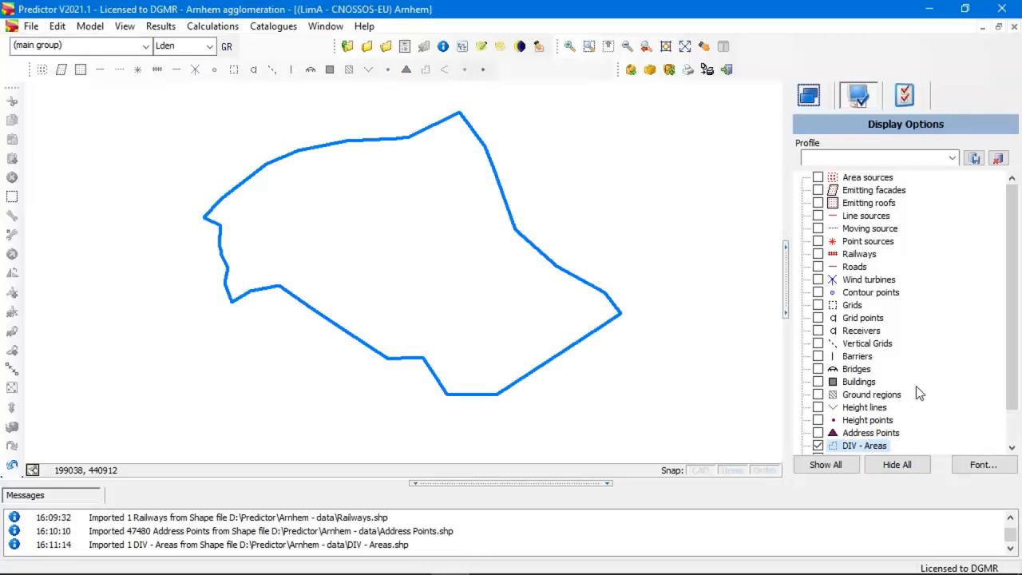
Enable thematic presentation in the Buildings display settings, with Designated use as the theme.
double_click(861, 384)
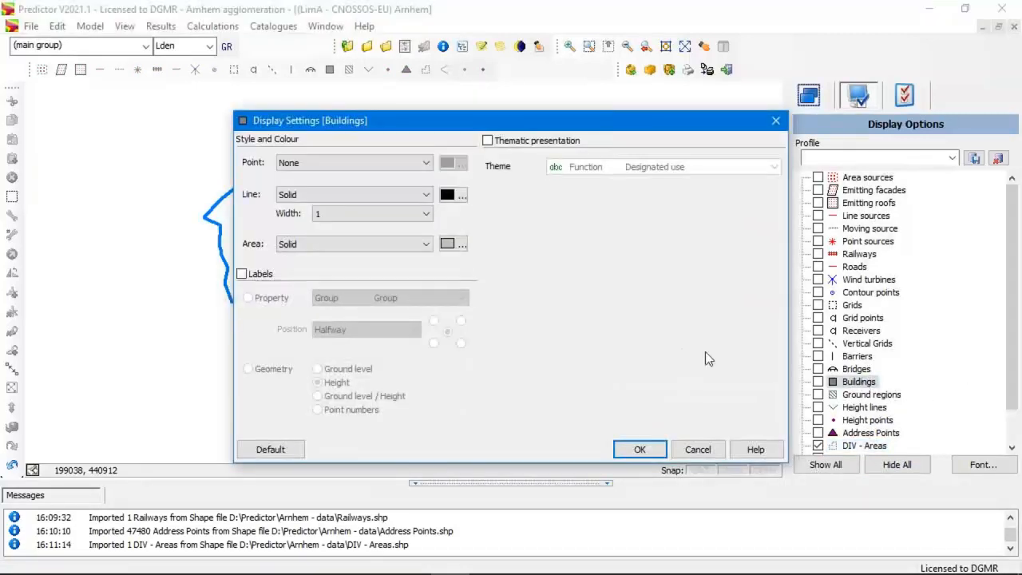
click(487, 140)
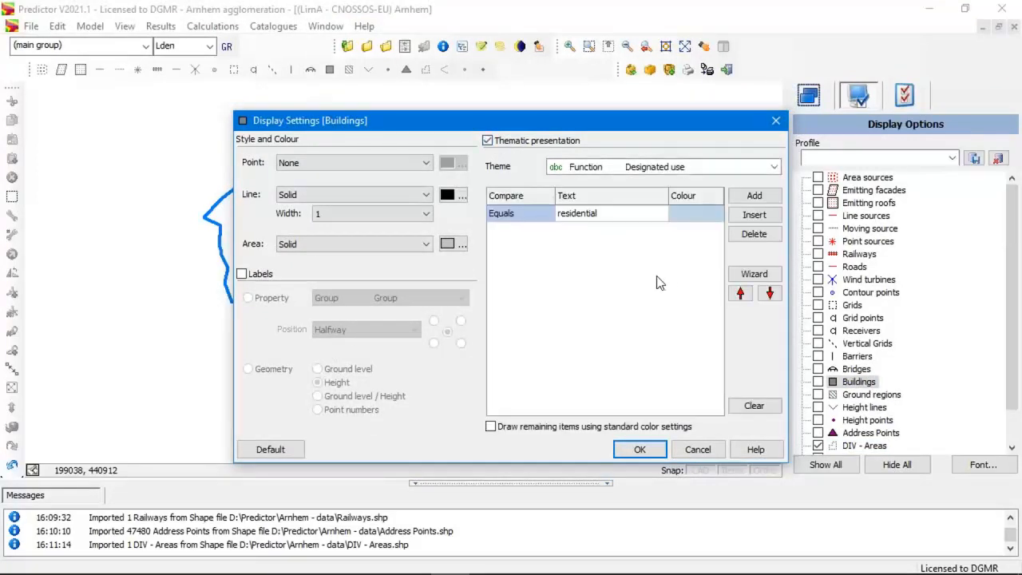
click(756, 168)
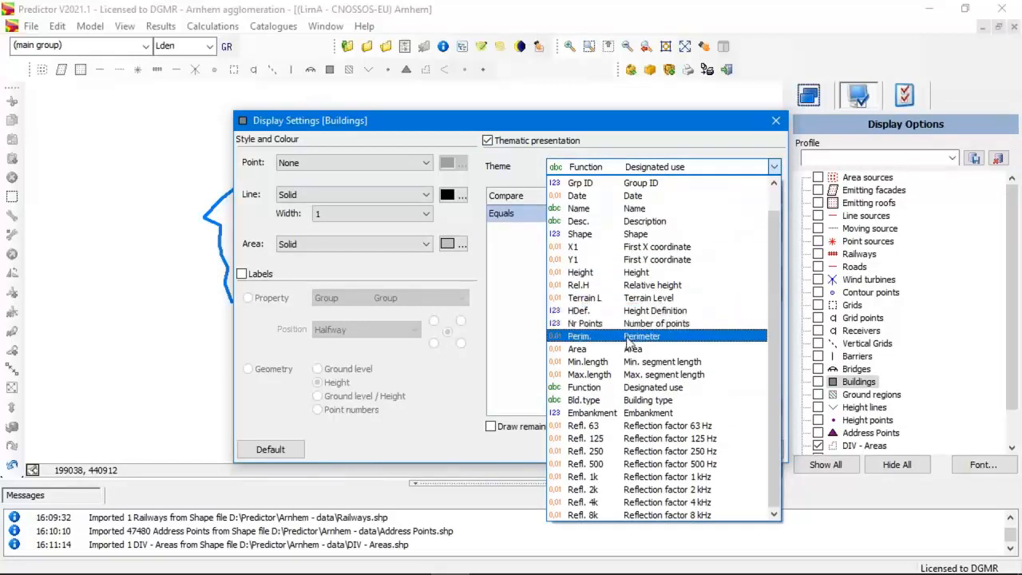
click(628, 388)
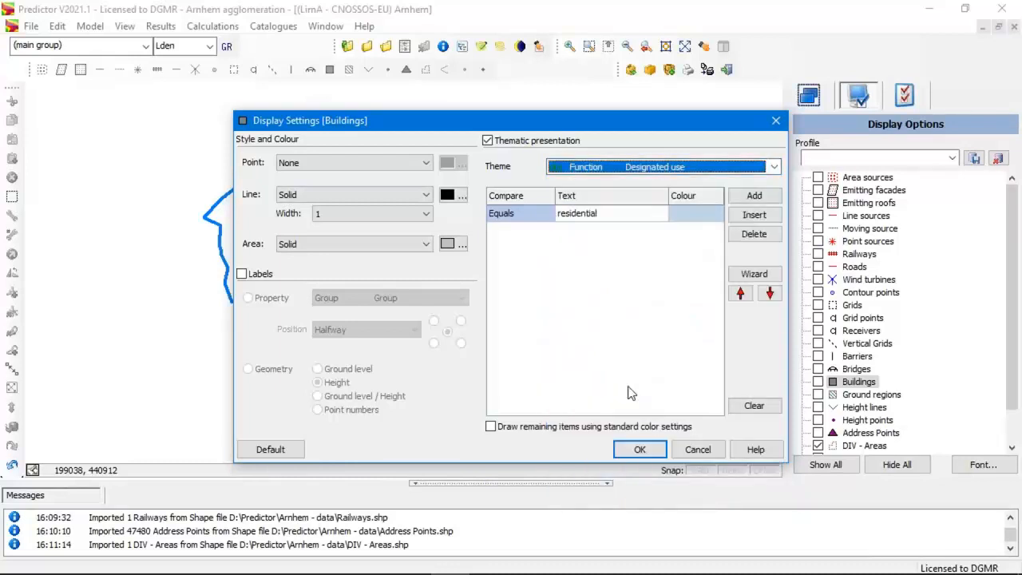
Keep the theme rule as Equals residential, draw the remaining buildings with standard colour settings, and apply the display settings.
click(599, 222)
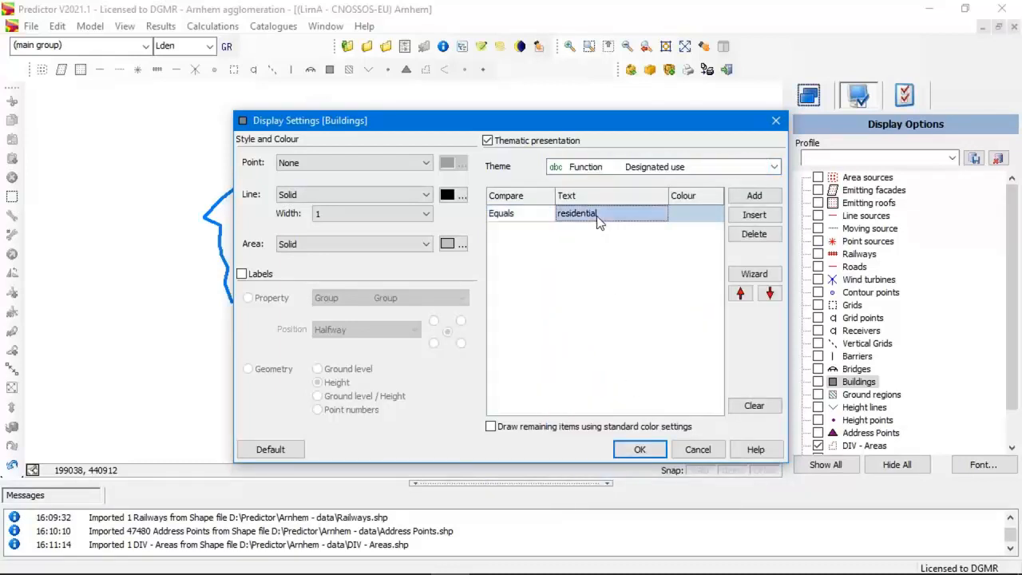
click(519, 217)
click(548, 214)
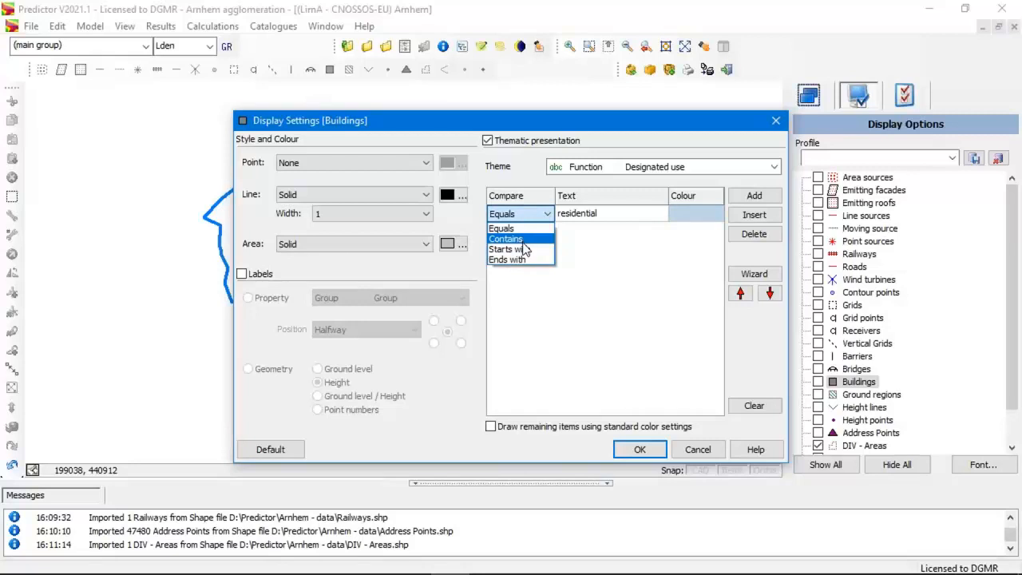
click(523, 231)
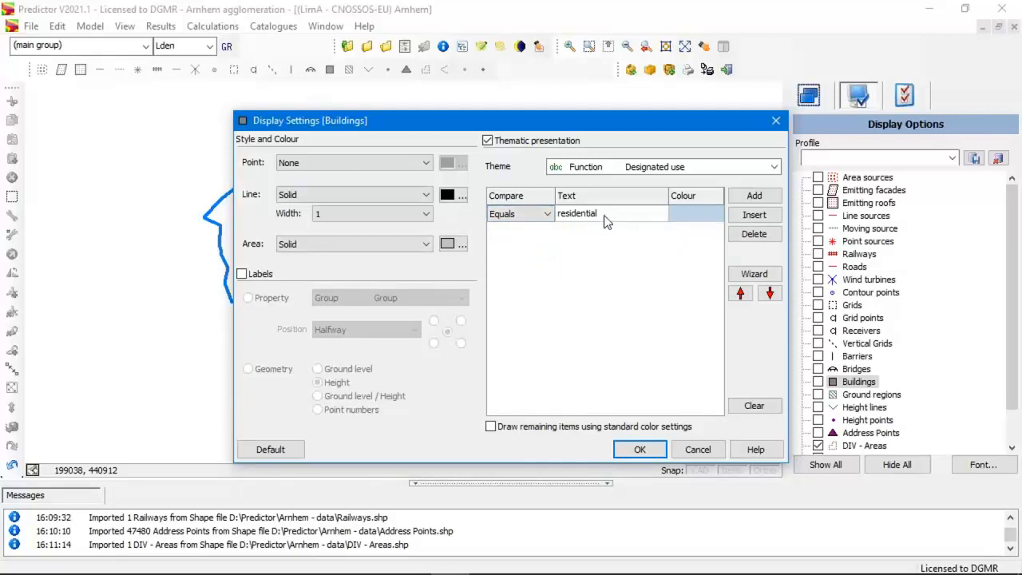
click(492, 428)
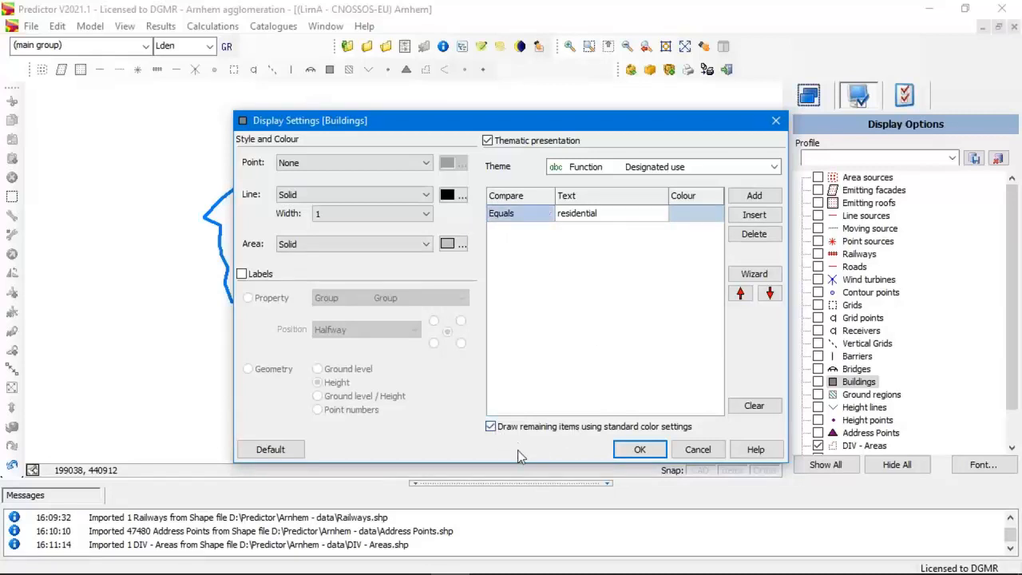
click(642, 450)
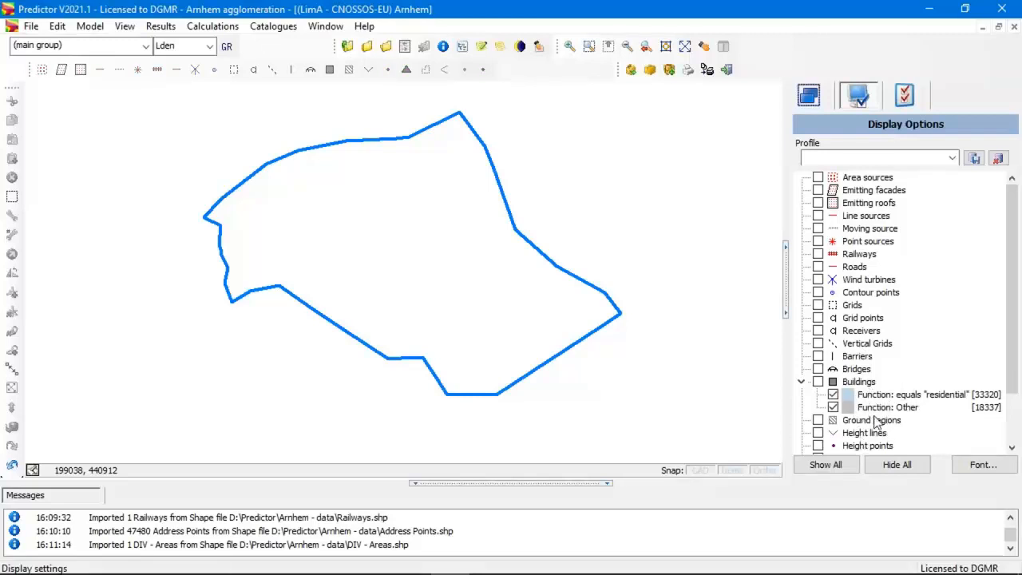
Show the buildings in the model view and inspect their colouring by designated use up close.
click(818, 381)
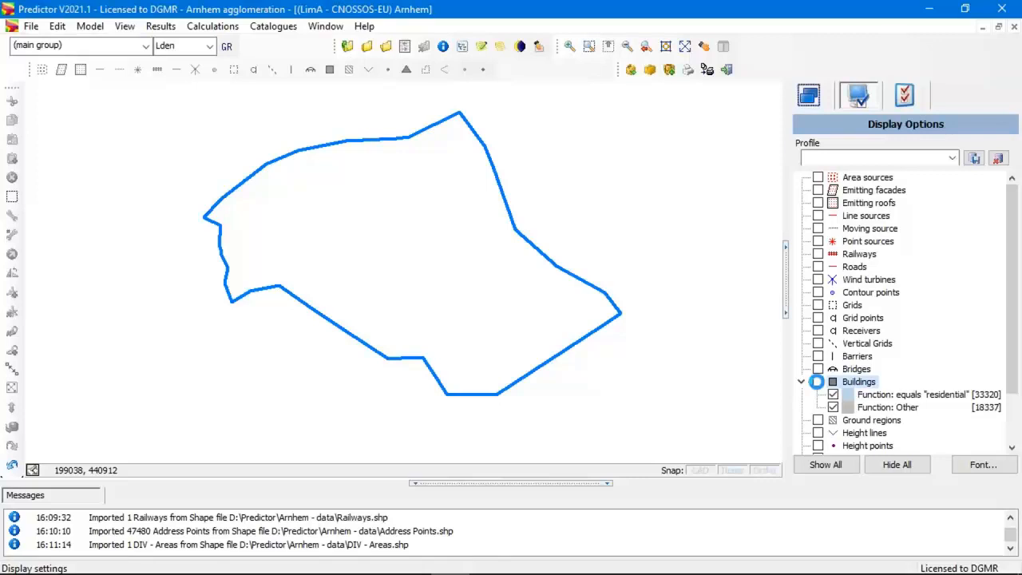
click(818, 382)
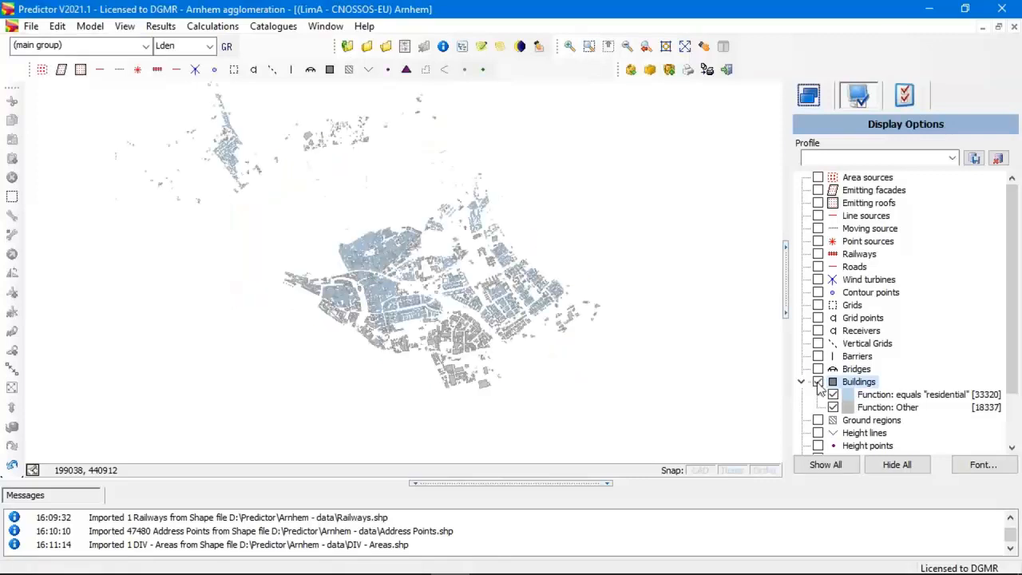
scroll(434, 328, up, 5)
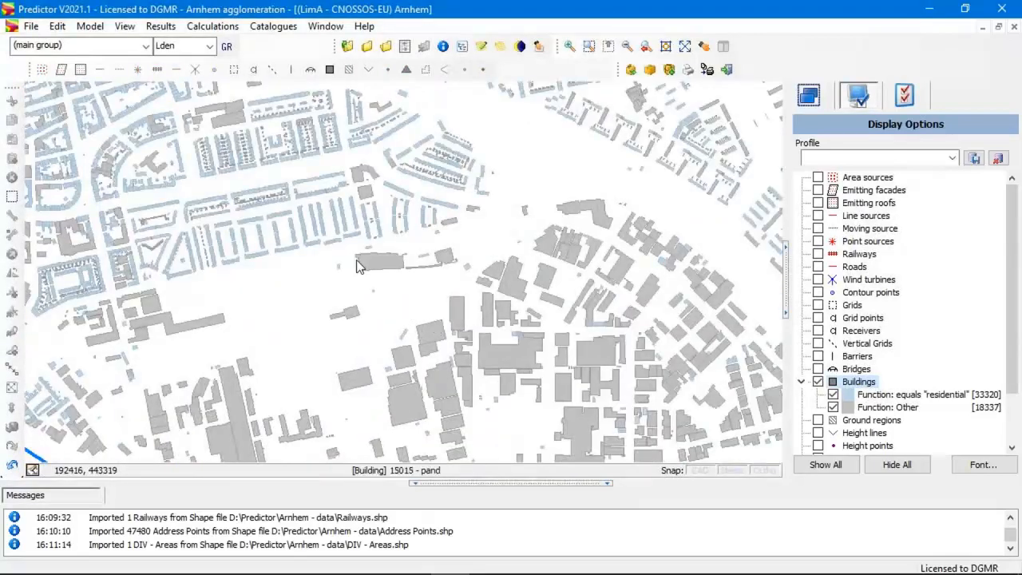
Hide the buildings with function Other so that only the residential buildings are displayed.
scroll(358, 264, up, 3)
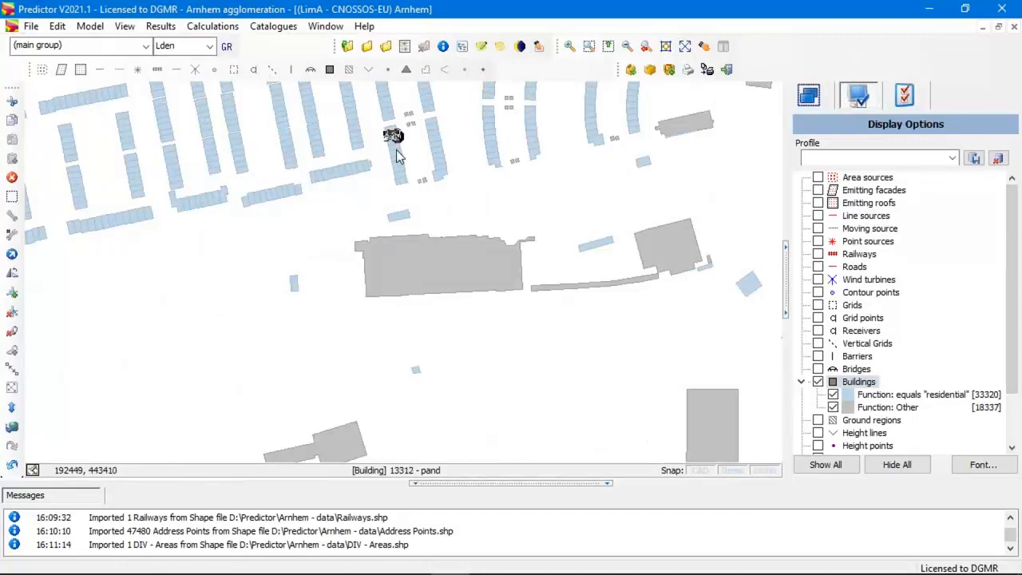
click(406, 268)
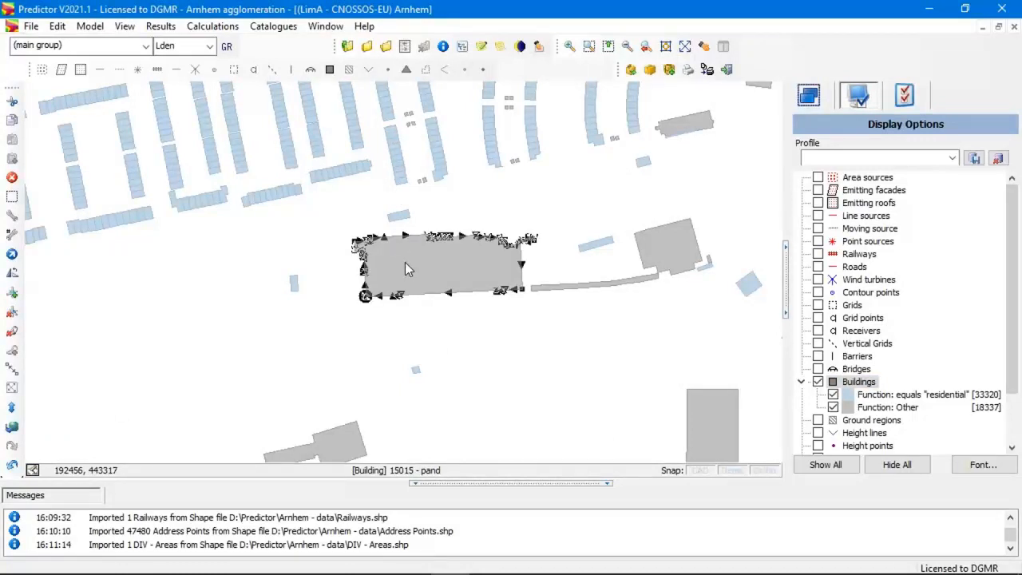
click(467, 368)
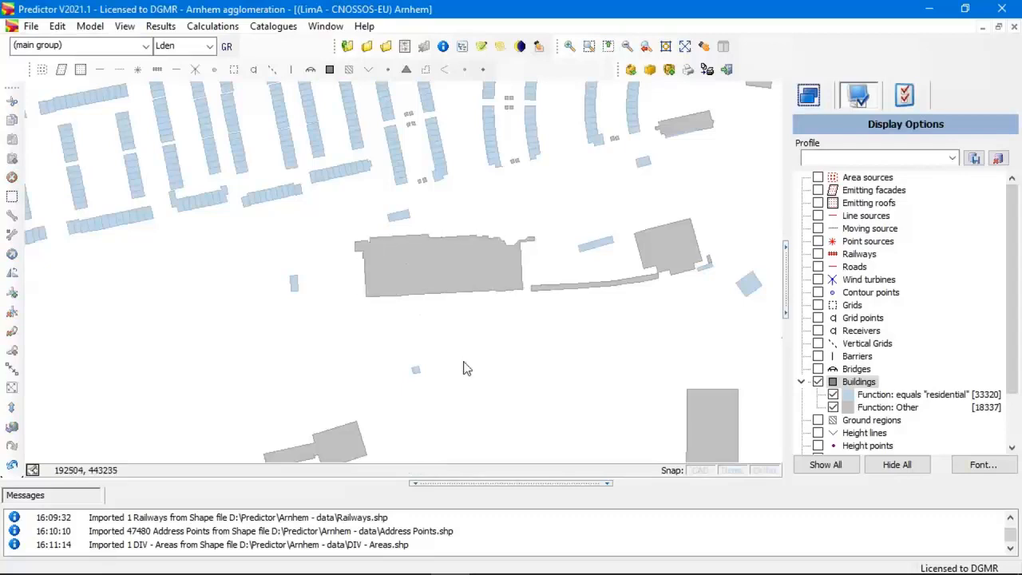
scroll(467, 368, down, 5)
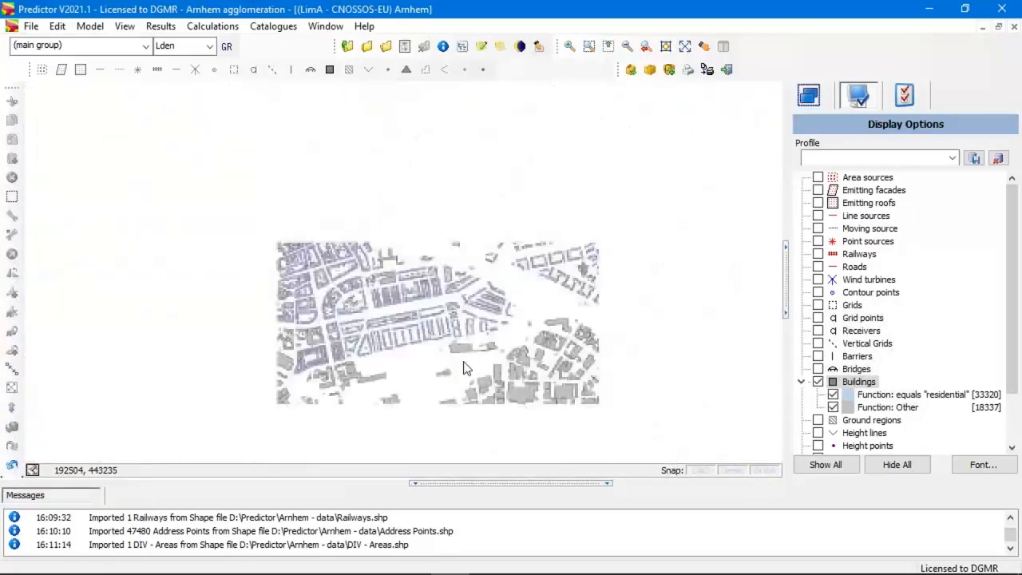
scroll(467, 368, down, 4)
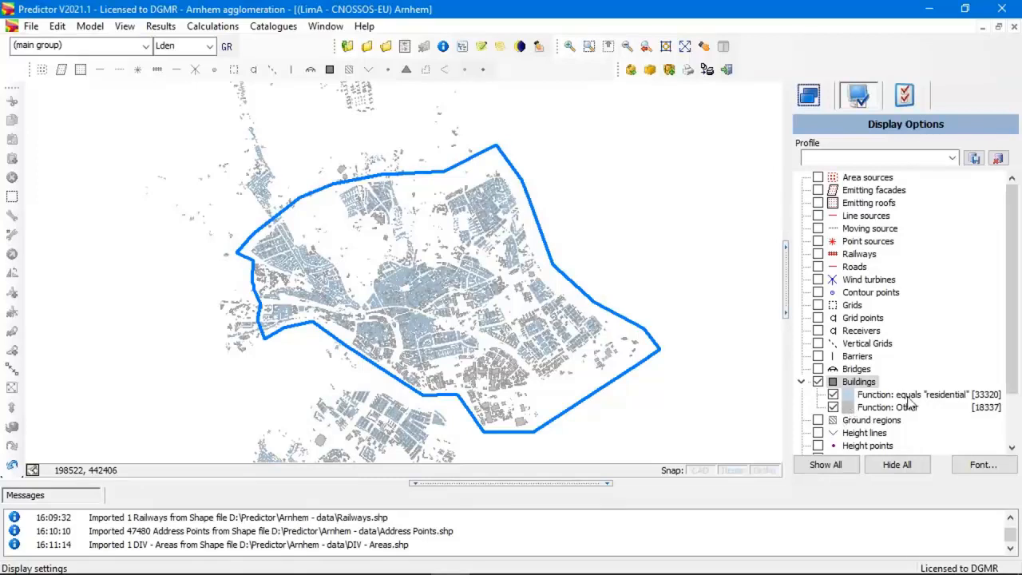
click(834, 407)
click(832, 407)
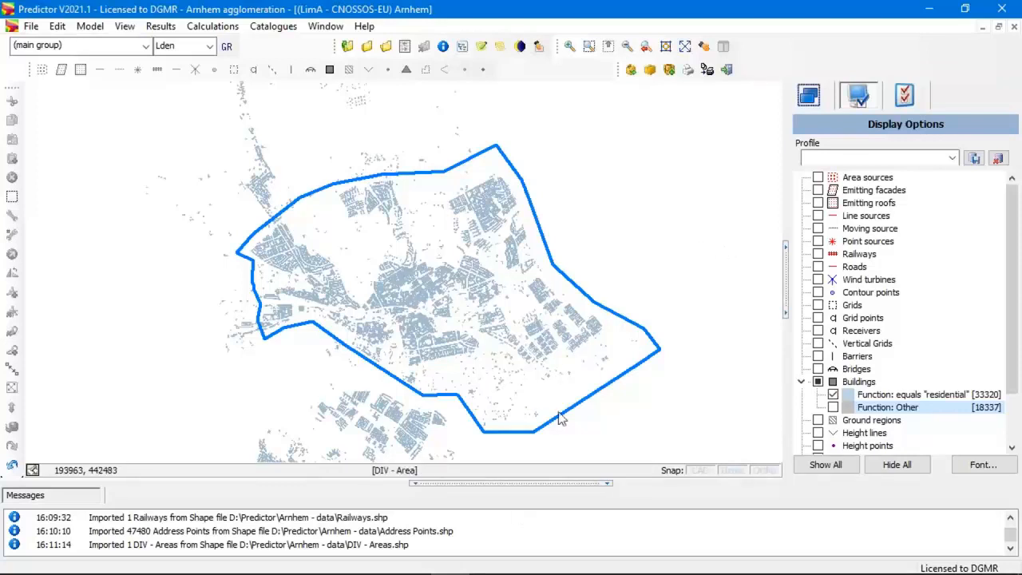
Select all displayed items inside the DIV area polygon and remove the area itself from the selection.
click(566, 279)
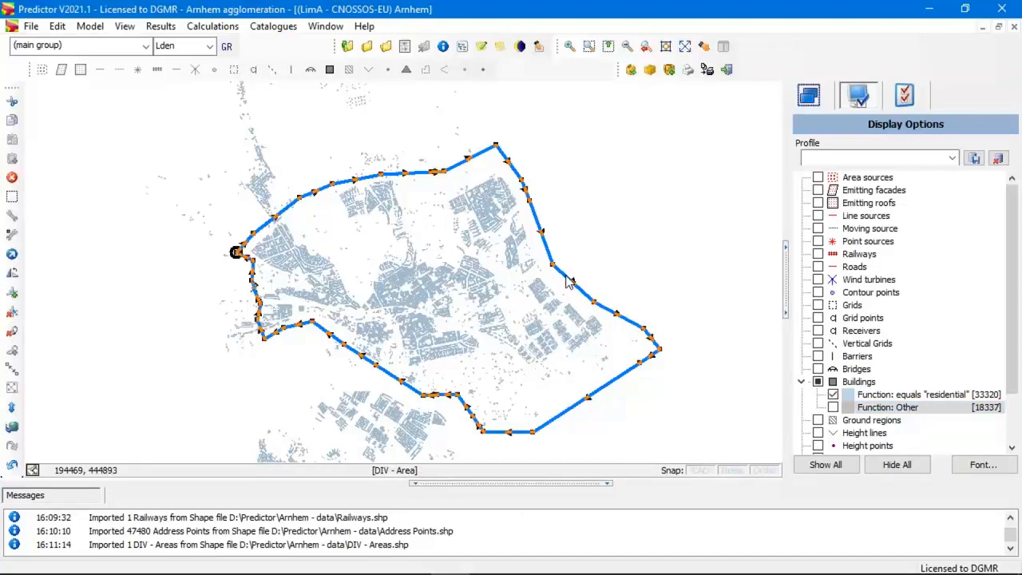
right_click(567, 282)
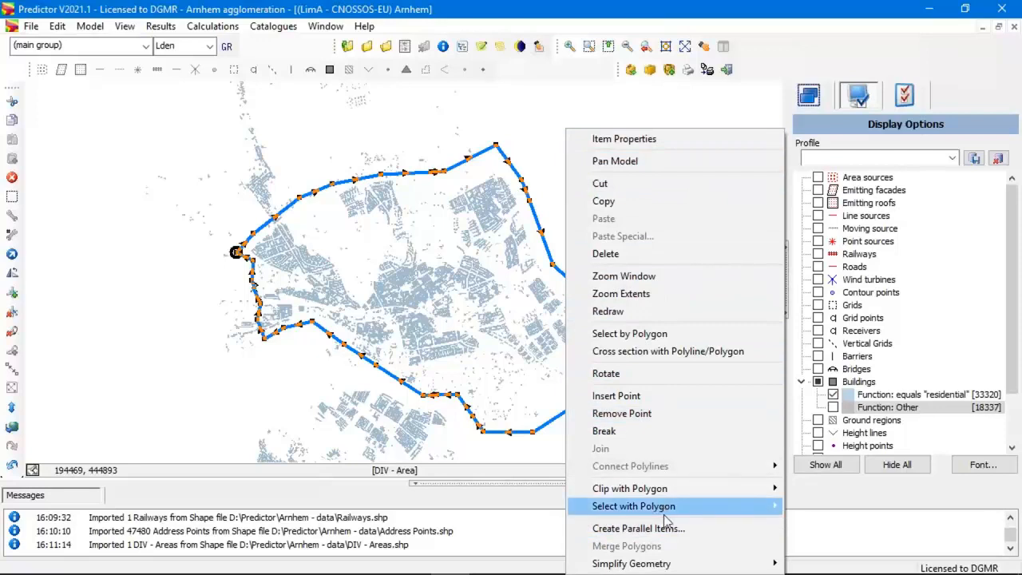
mouse_move(669, 507)
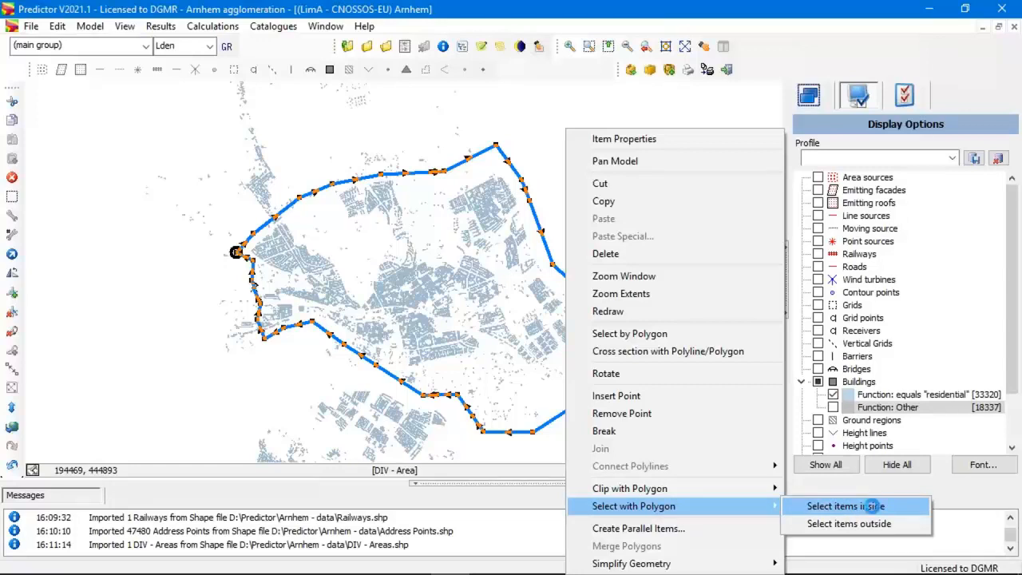
click(875, 509)
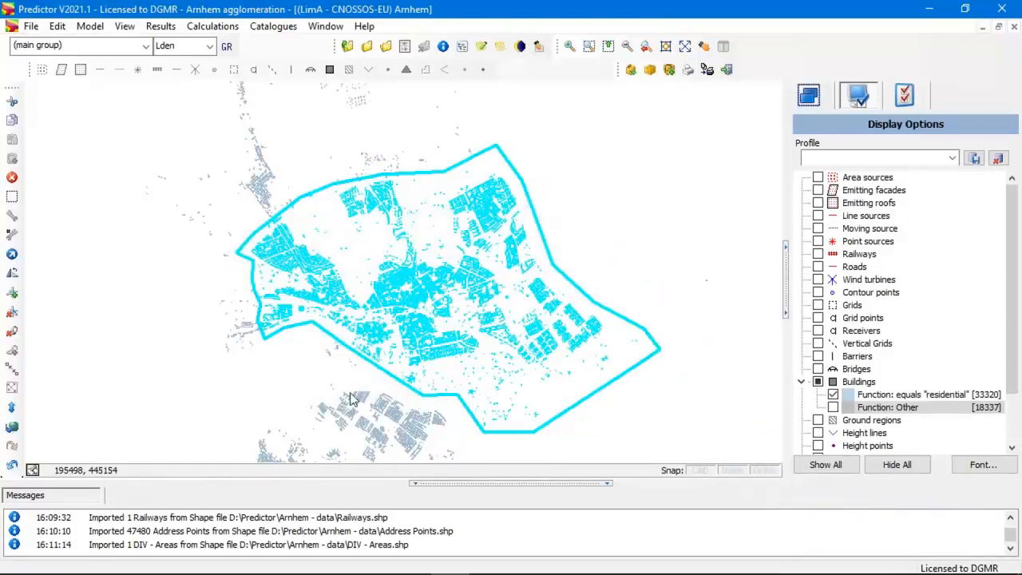
click(625, 211)
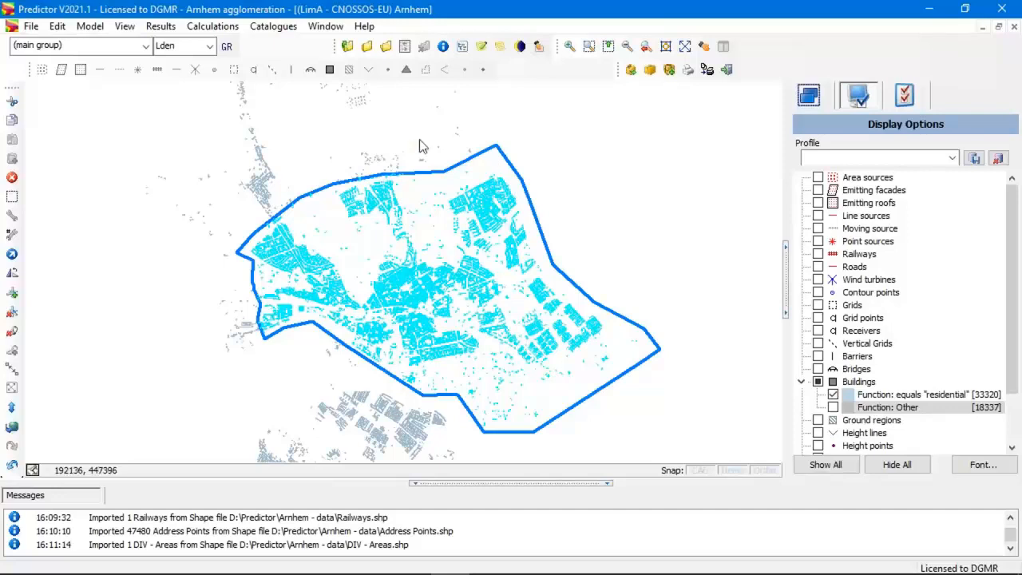
Create receivers at the facades of the selected buildings using Cnossos-EU, case 1, with a minimum building height of 4.00 m.
click(62, 32)
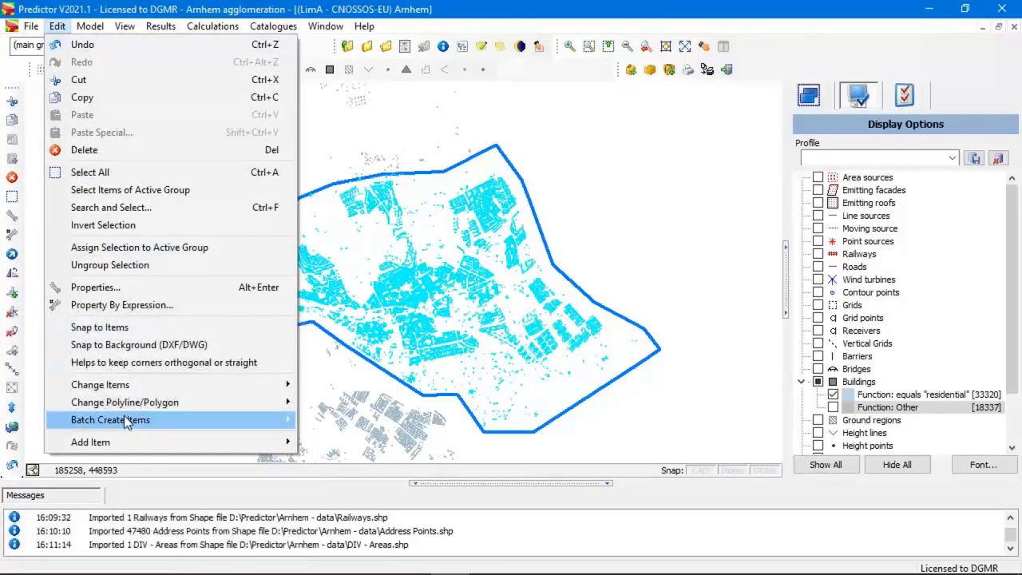
mouse_move(125, 422)
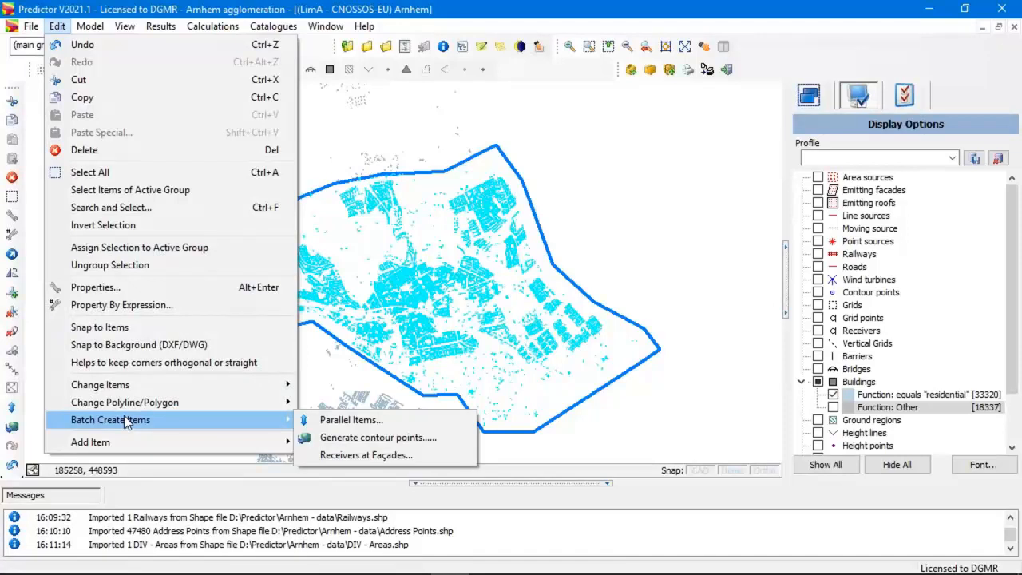
click(414, 456)
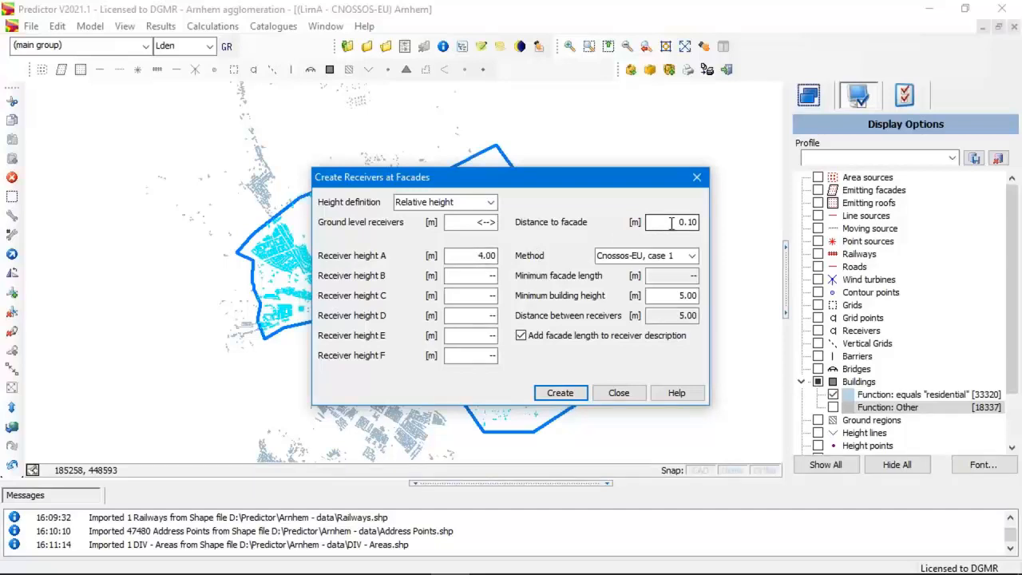
click(679, 296)
click(681, 296)
click(692, 257)
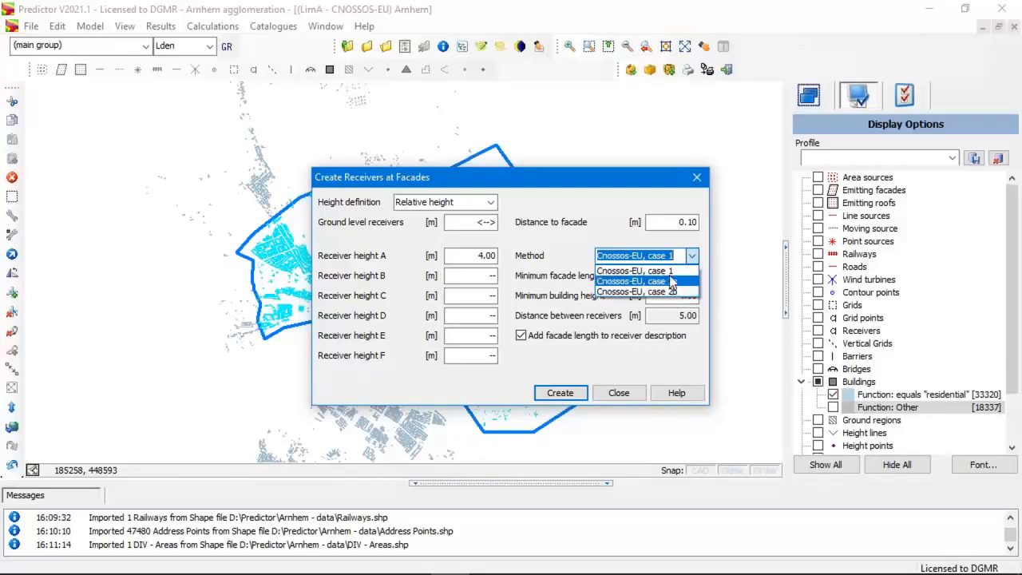
click(672, 272)
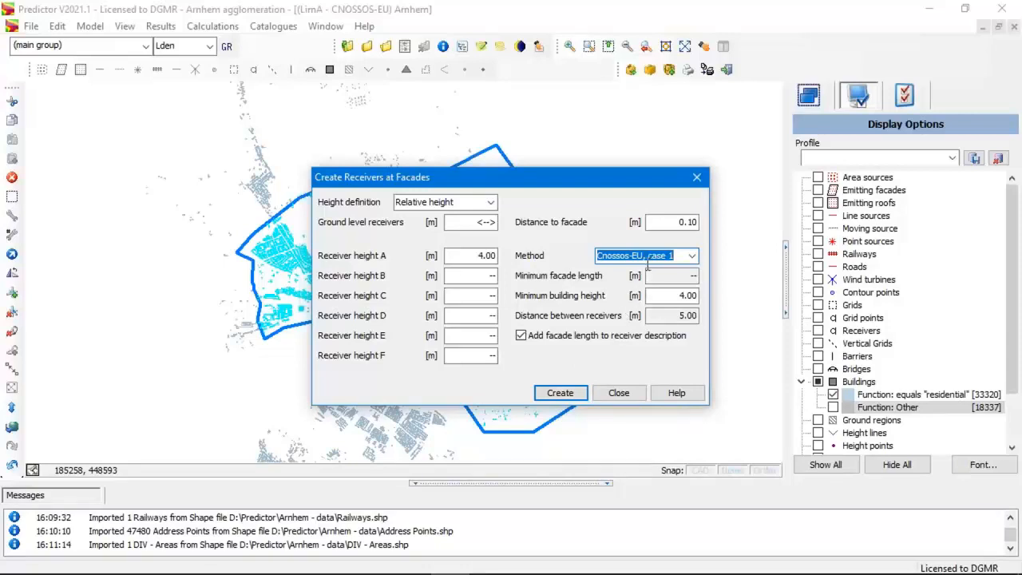
click(560, 393)
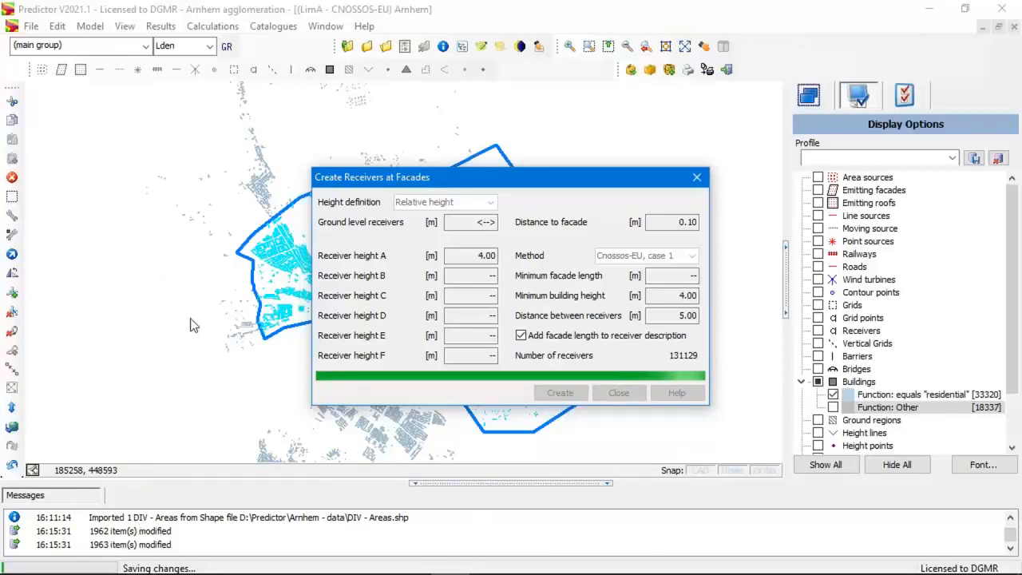
Switch to the other Predictor window with the EU noise map model and examine individual buildings within the agglomeration.
key(alt+Tab)
key(alt+Tab)
key(alt+Tab)
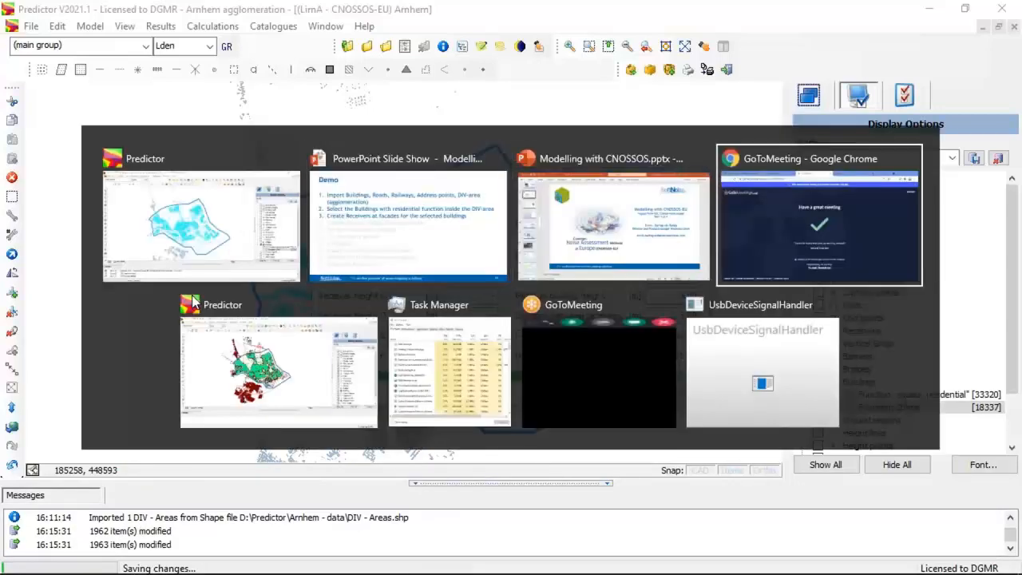
key(alt+Tab)
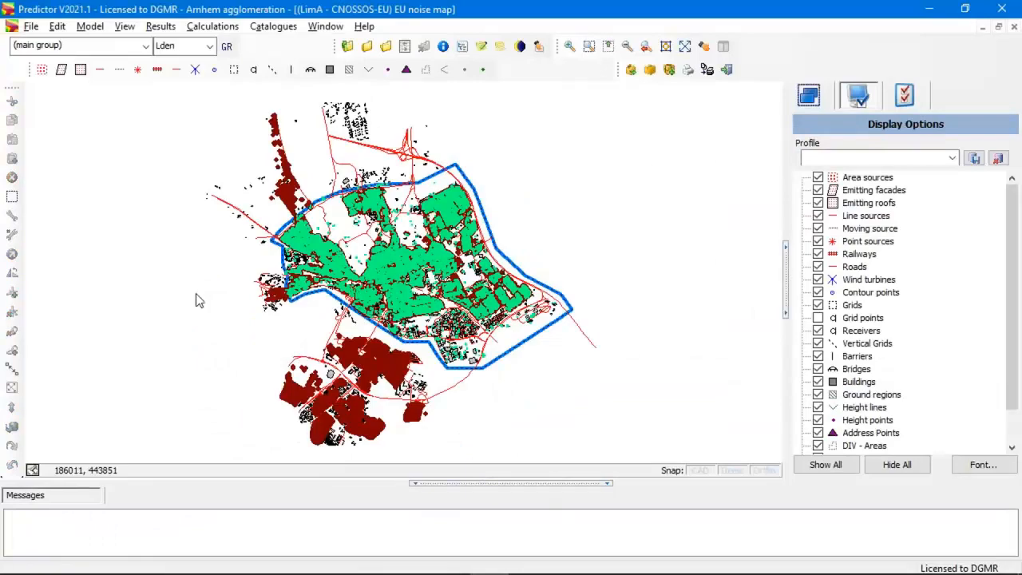
scroll(384, 275, up, 5)
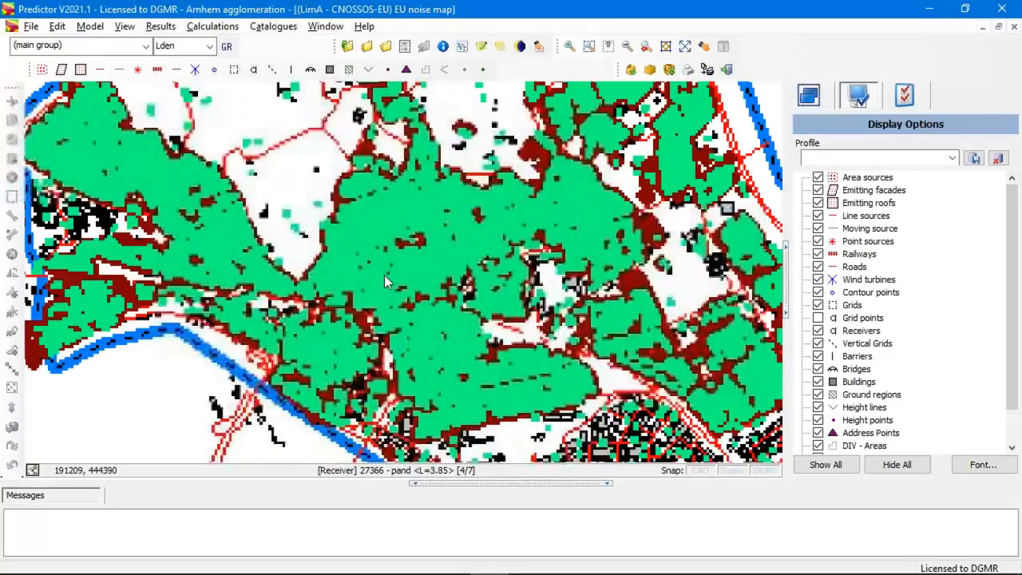
scroll(384, 279, up, 2)
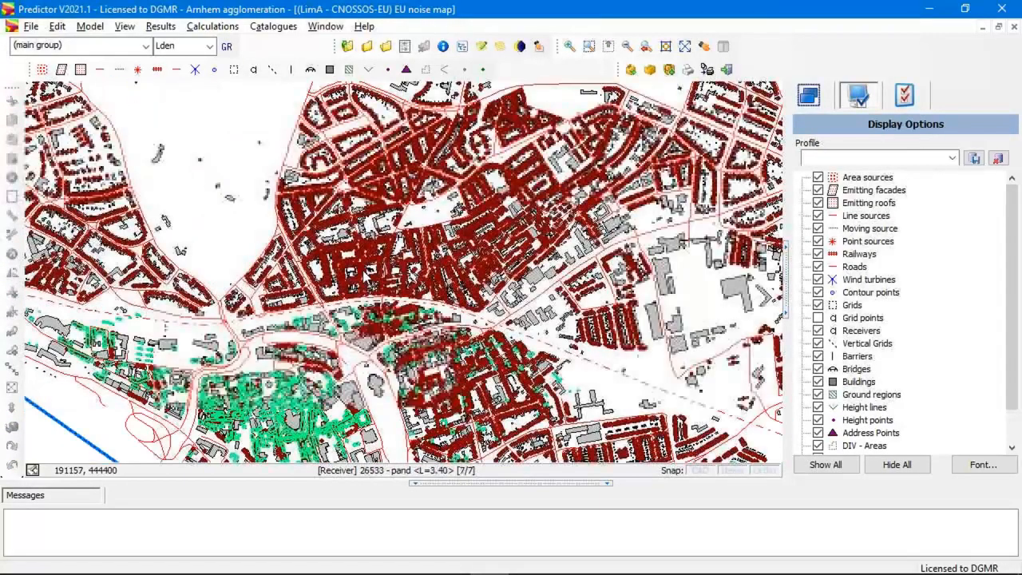
scroll(339, 276, up, 2)
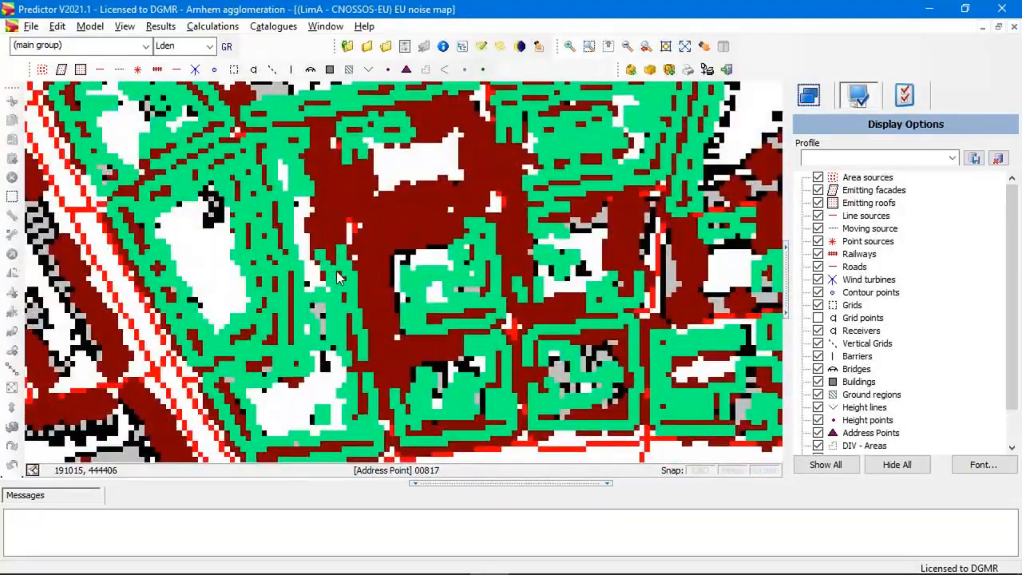
scroll(304, 244, up, 3)
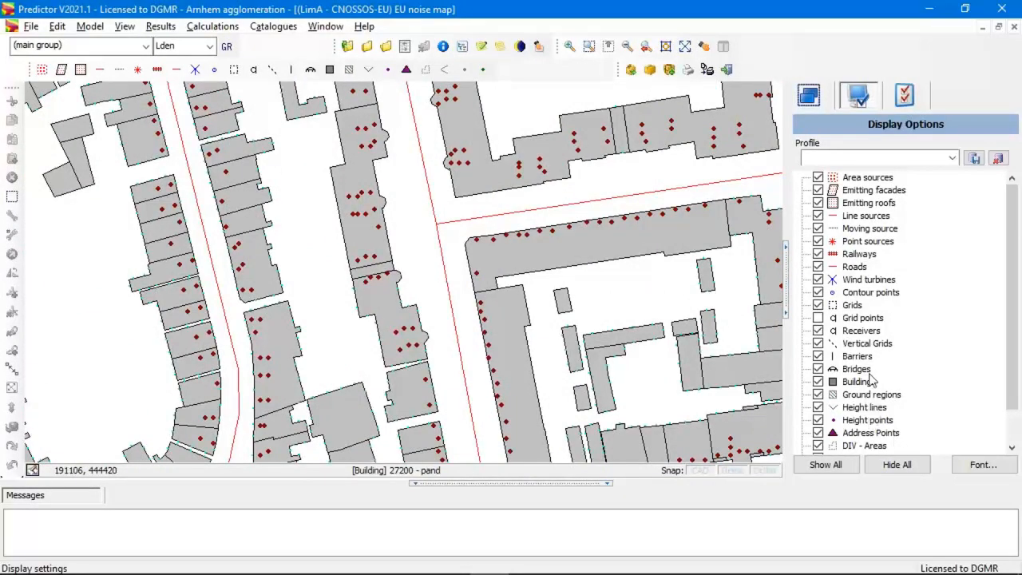
Reset the Receivers display settings to their defaults and apply them.
click(866, 332)
double_click(860, 331)
click(270, 449)
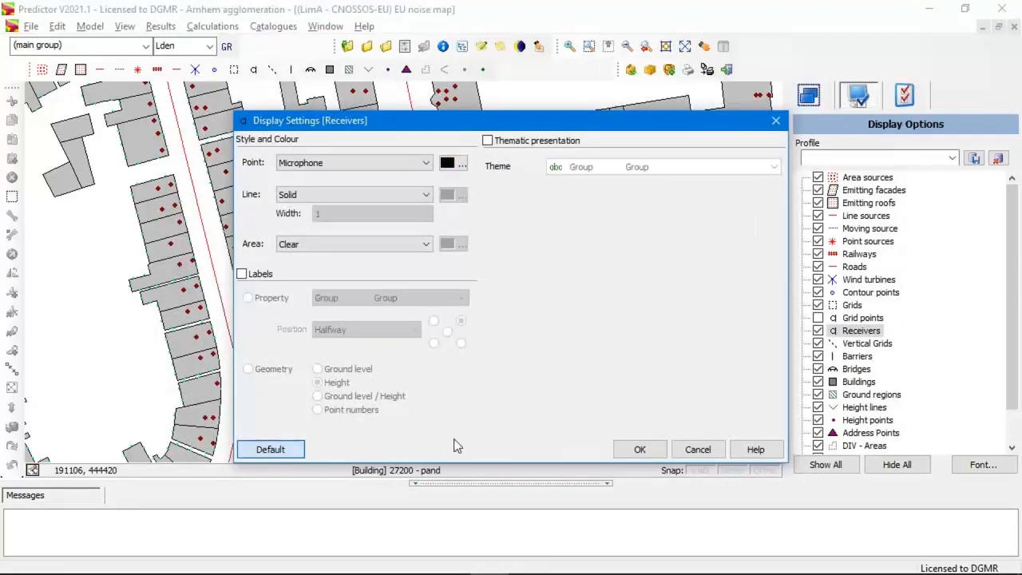
click(640, 449)
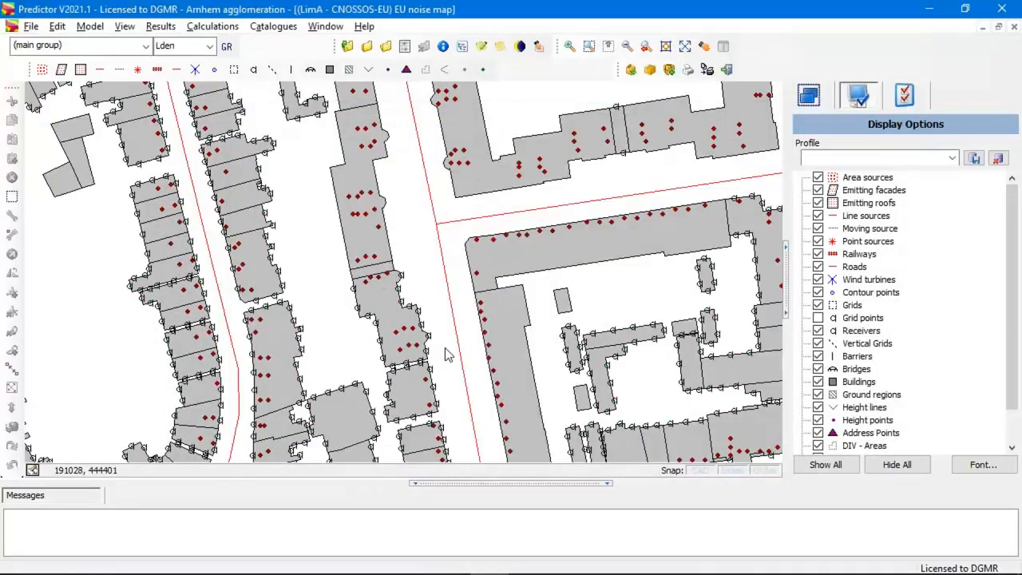
Examine the facade receivers around the terraced houses and the facade length in one receiver's description, closing its properties without changes.
drag(428, 349, 423, 224)
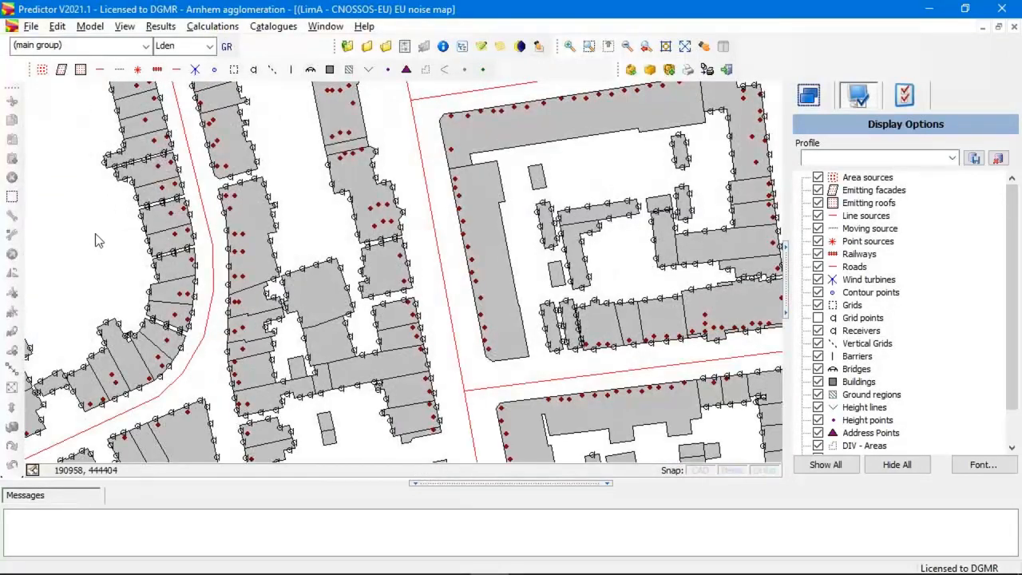
scroll(266, 277, up, 4)
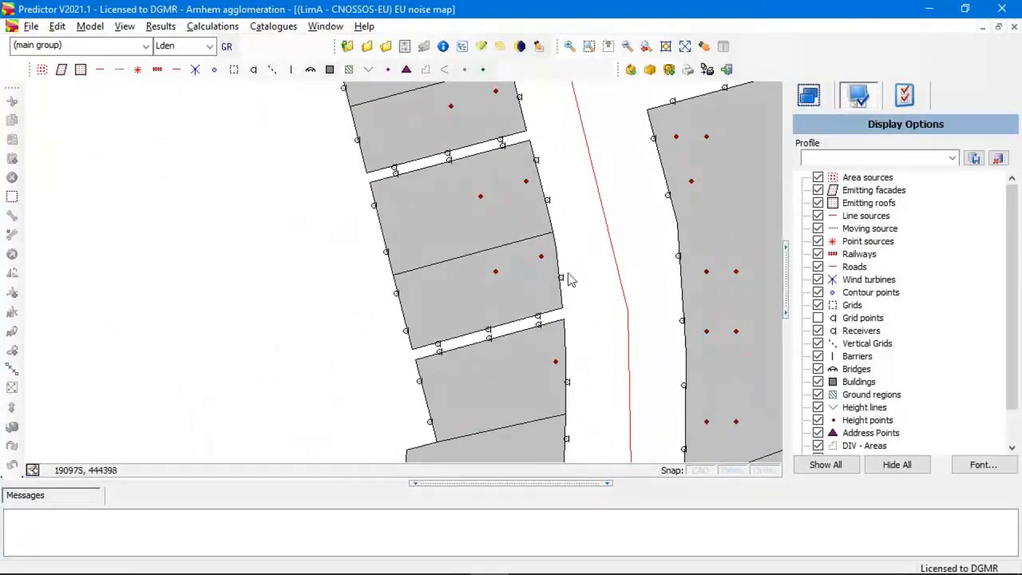
double_click(546, 204)
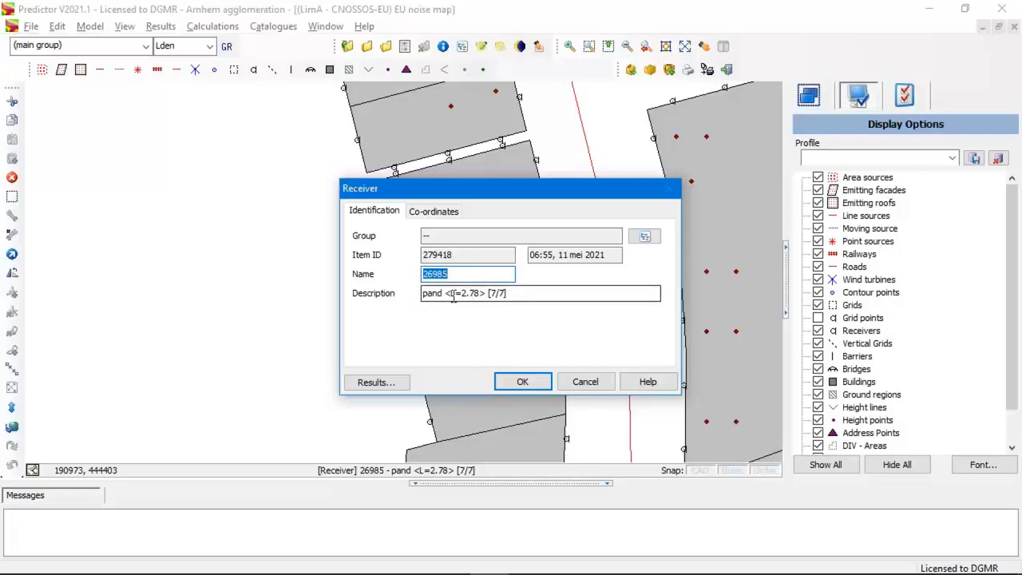
drag(446, 293, 481, 294)
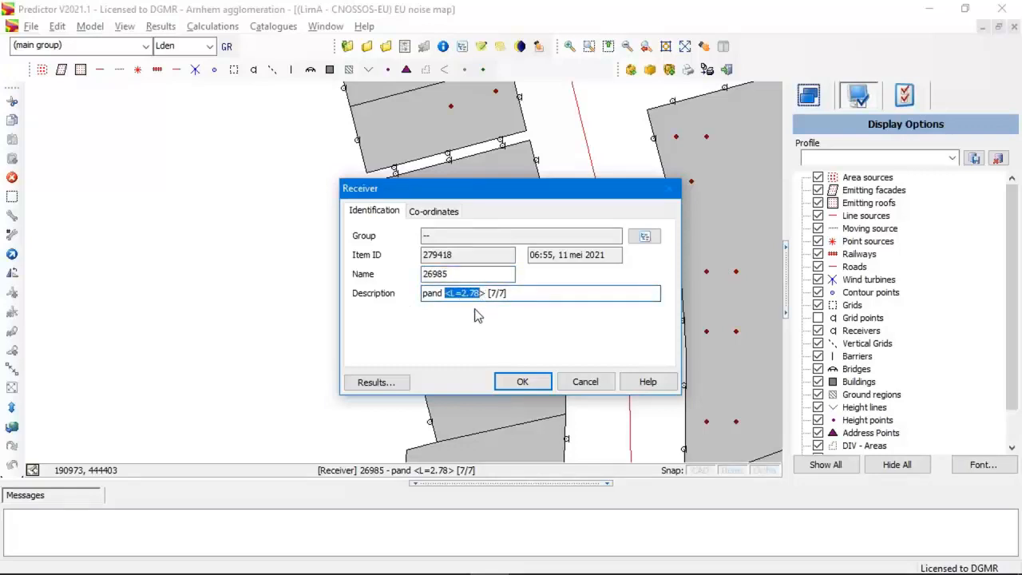
click(506, 294)
click(586, 382)
scroll(539, 368, down, 2)
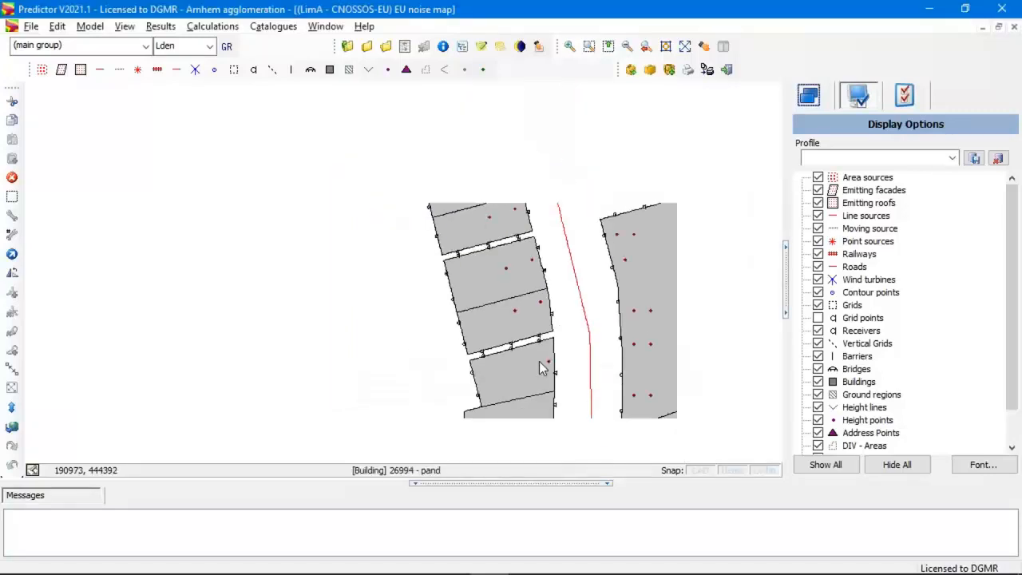